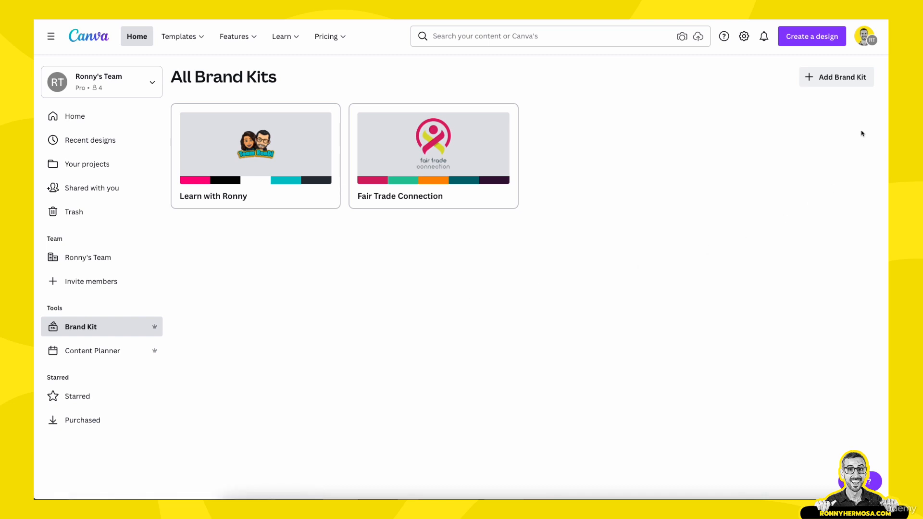
Step: Create a new brand kit named with the owner's first name in possessive form followed by "Brand Kit"
click(846, 78)
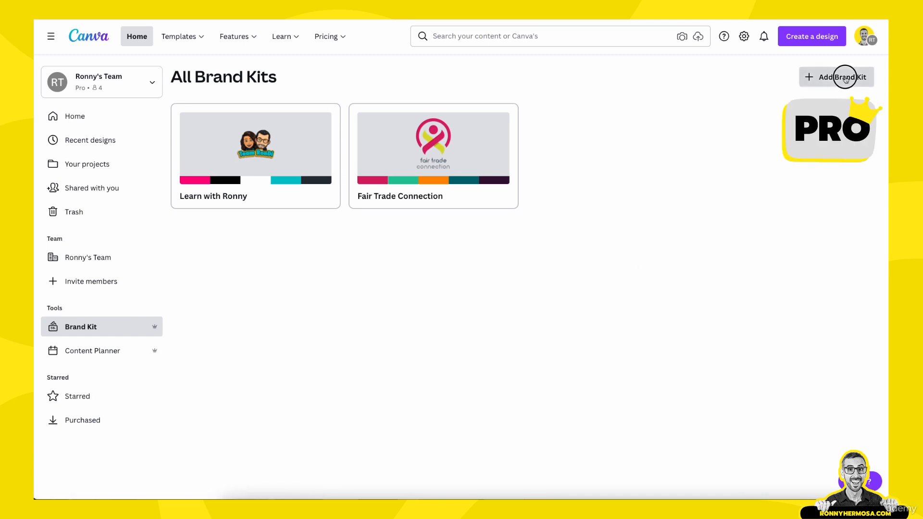
click(506, 245)
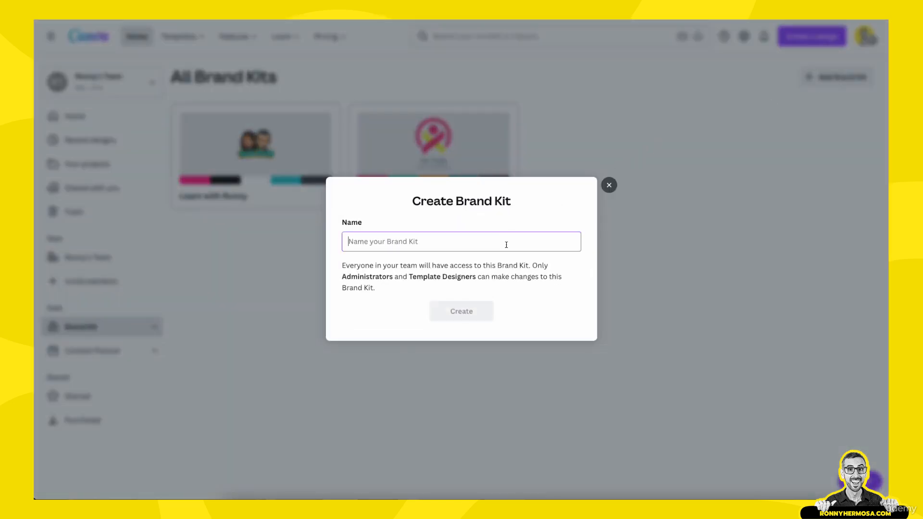
text(Ronny)
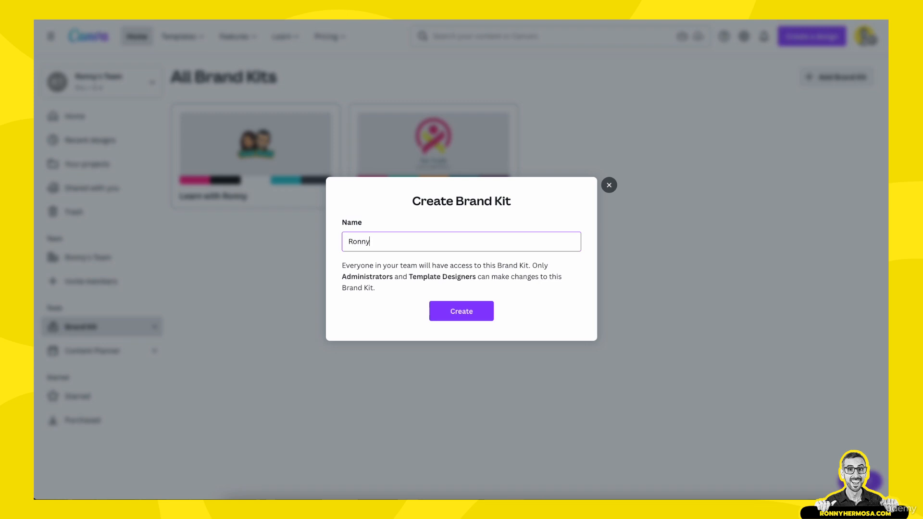
text('s Brand Kit)
click(462, 313)
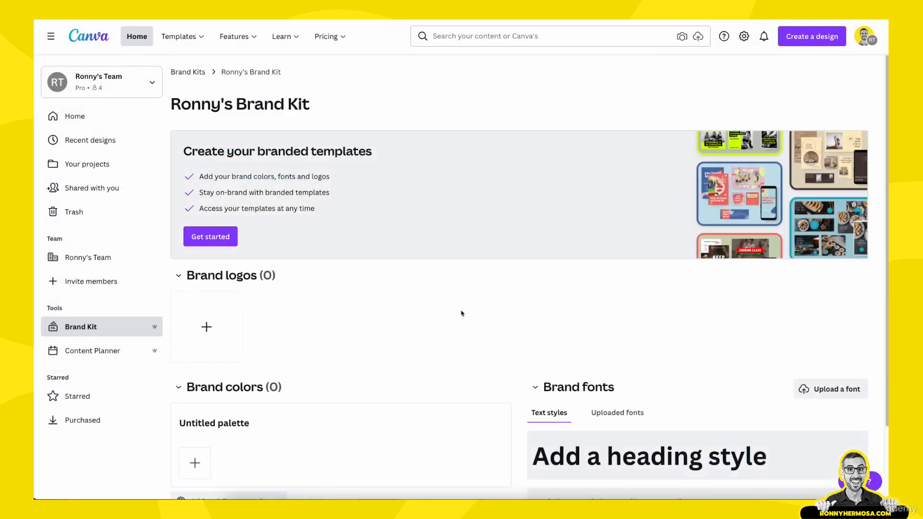
Step: Upload the yellow profile picture with blue glasses as the new brand kit's first logo
scroll(461, 314, down, 1)
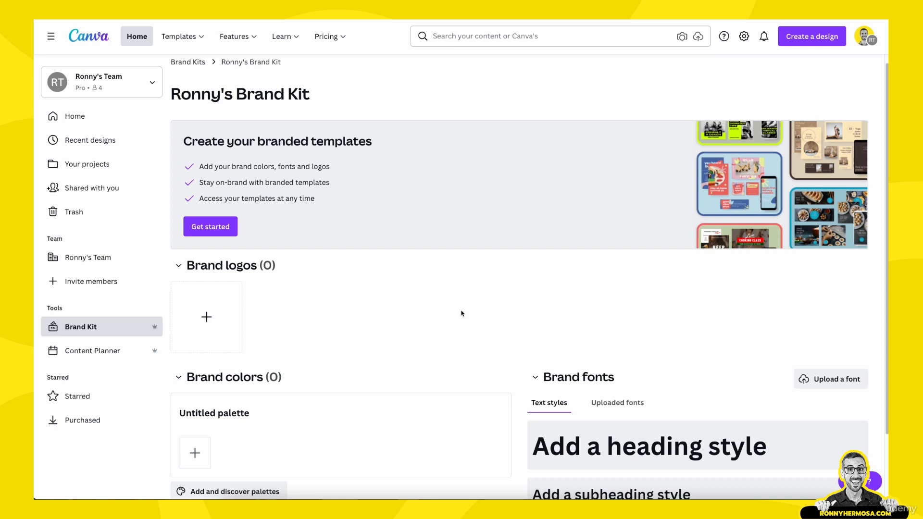
scroll(461, 313, down, 1)
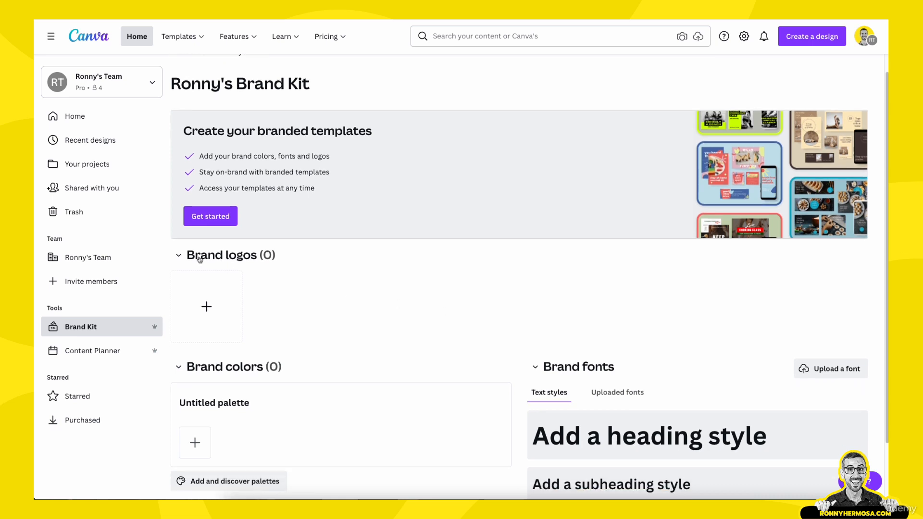
scroll(316, 312, down, 1)
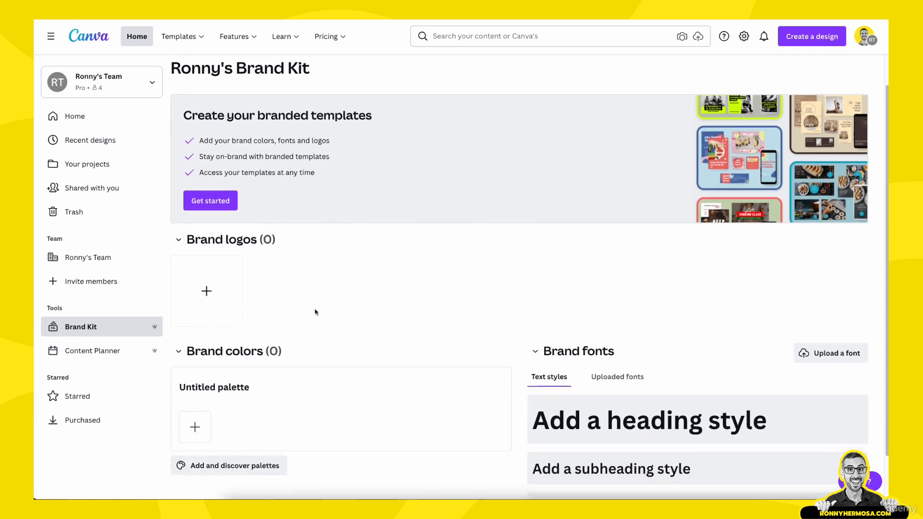
scroll(316, 313, down, 1)
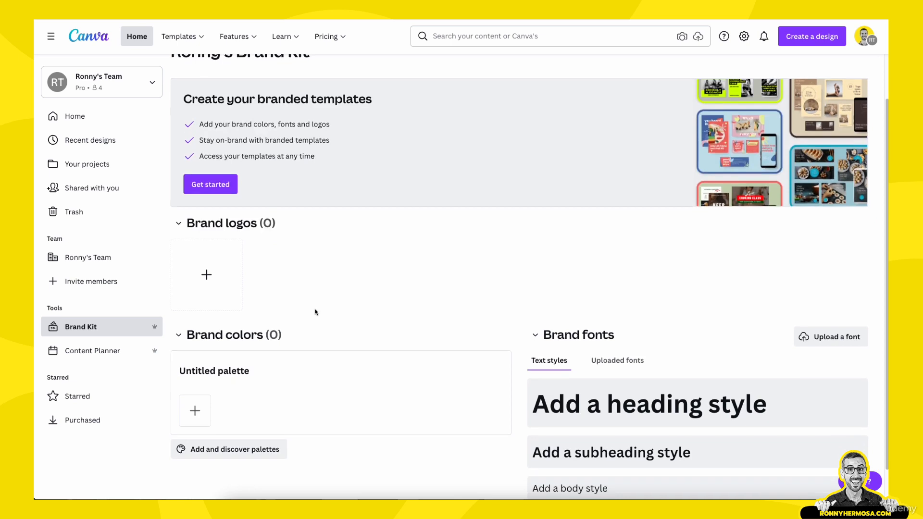
click(206, 275)
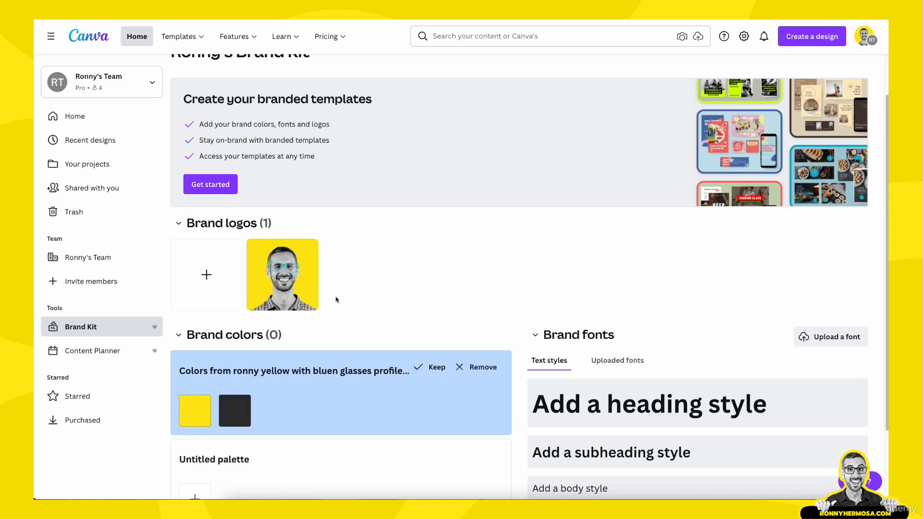
Step: Keep the suggested yellow and dark grey palette extracted from the uploaded logo as brand colors
scroll(336, 300, down, 1)
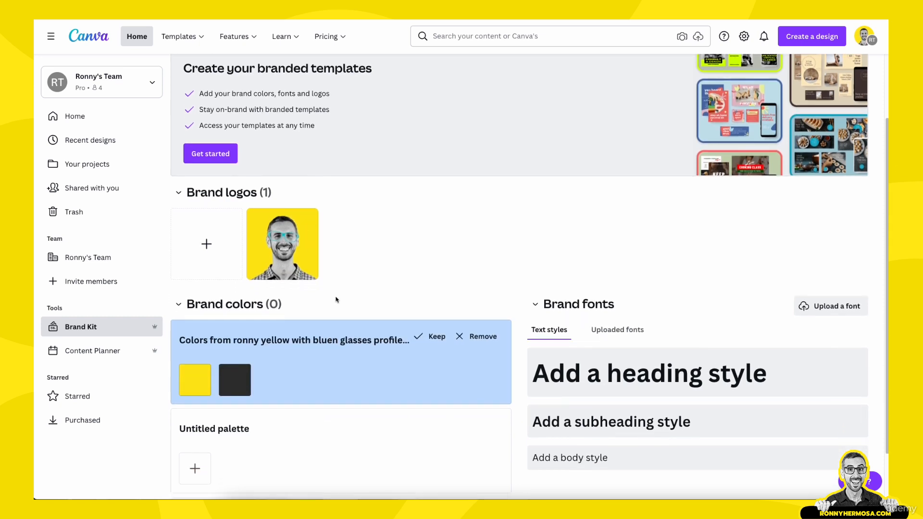
scroll(336, 300, down, 1)
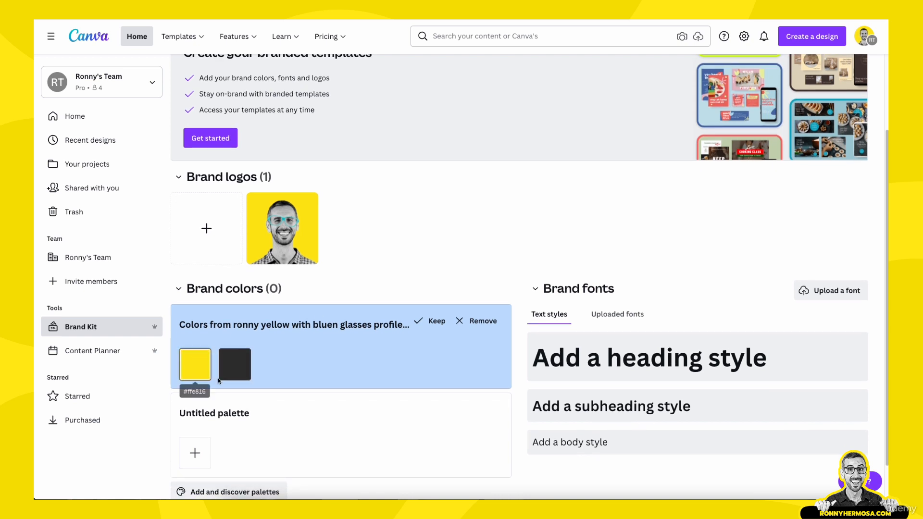
scroll(231, 354, down, 1)
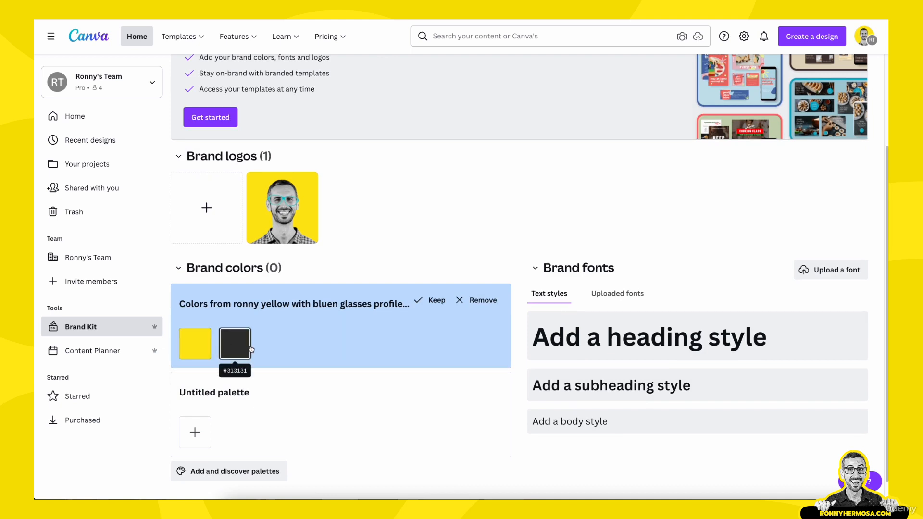
click(435, 302)
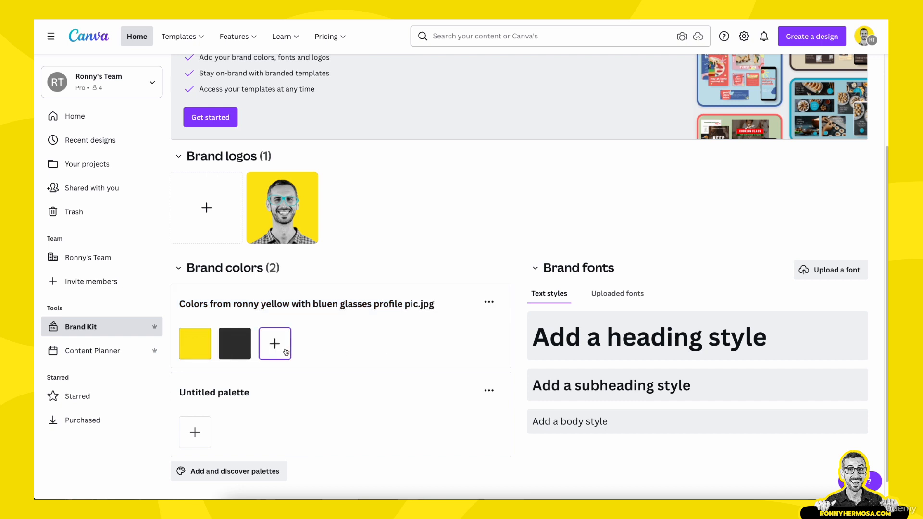
Step: Switch the blank Instagram post's logos to the newly created brand kit and add its profile picture logo to the page
mouse_move(286, 200)
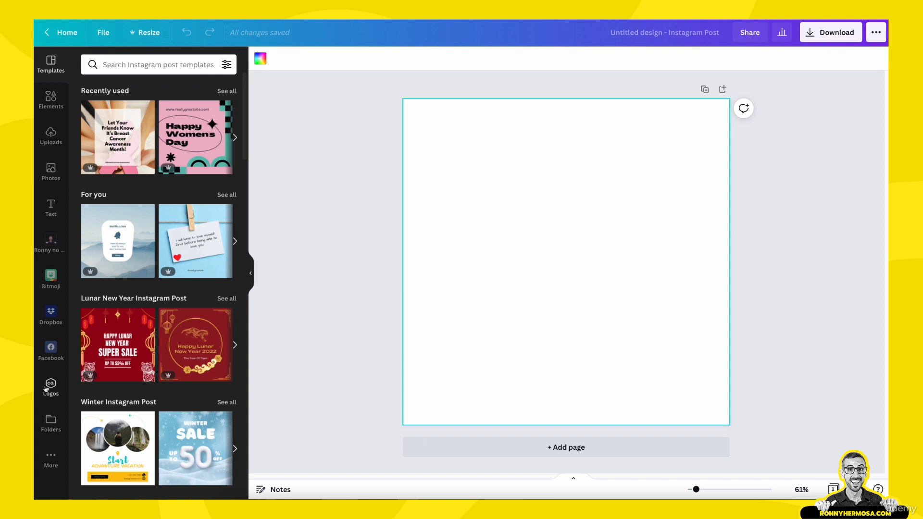
click(51, 461)
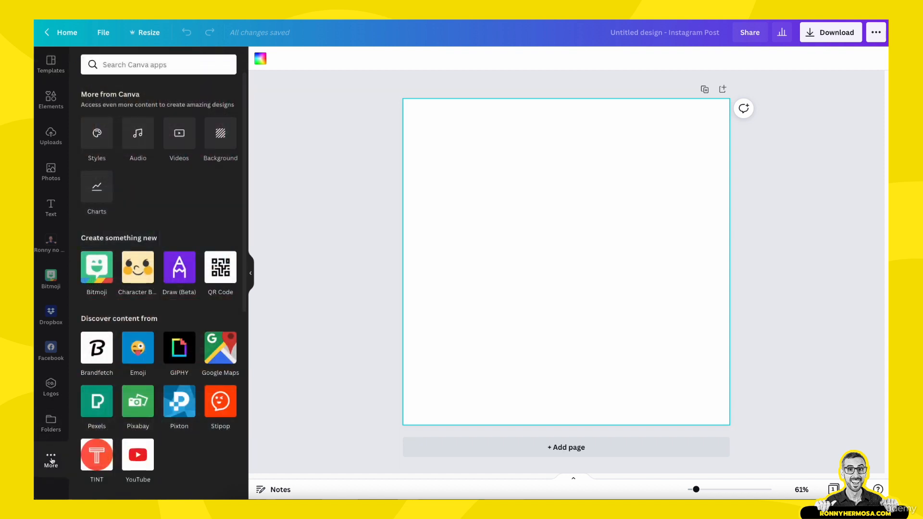
click(52, 385)
click(120, 65)
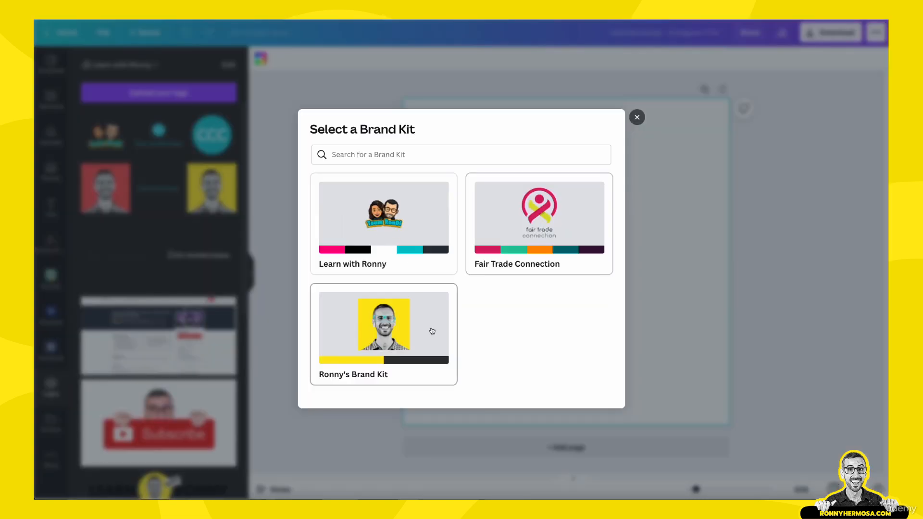
click(371, 323)
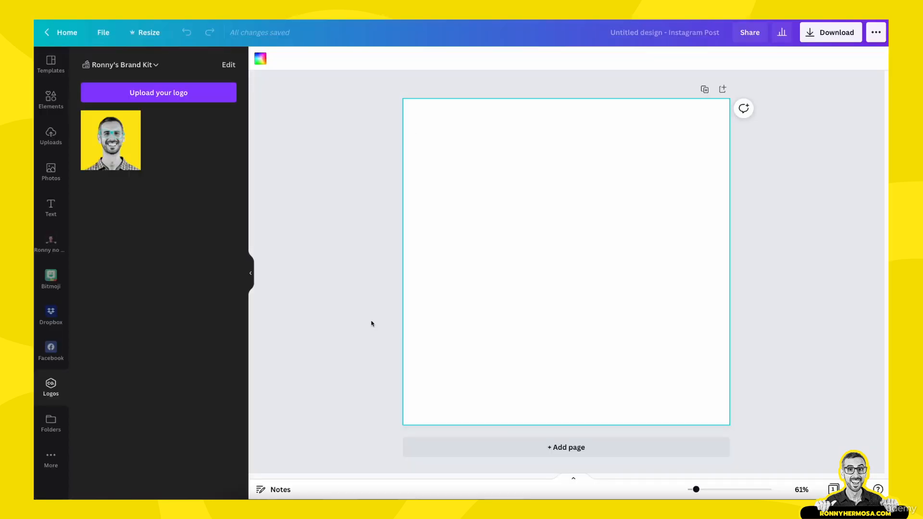
click(126, 145)
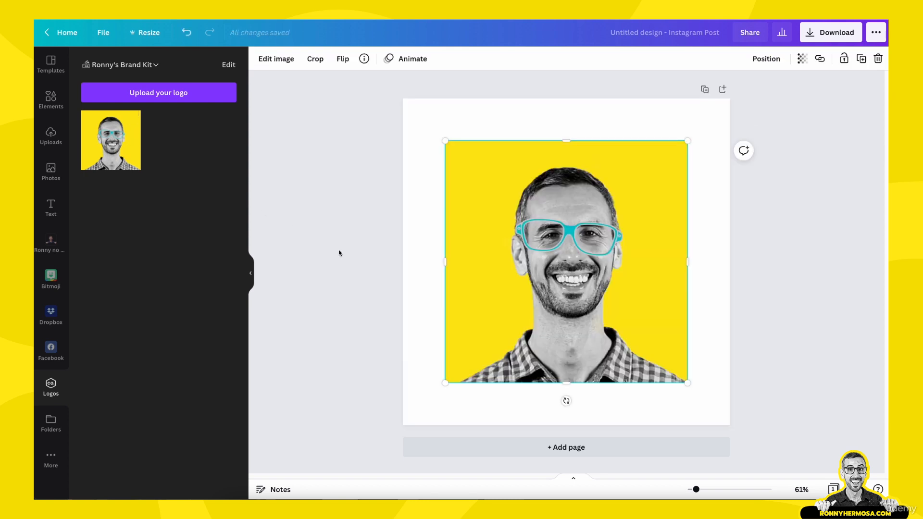
click(360, 264)
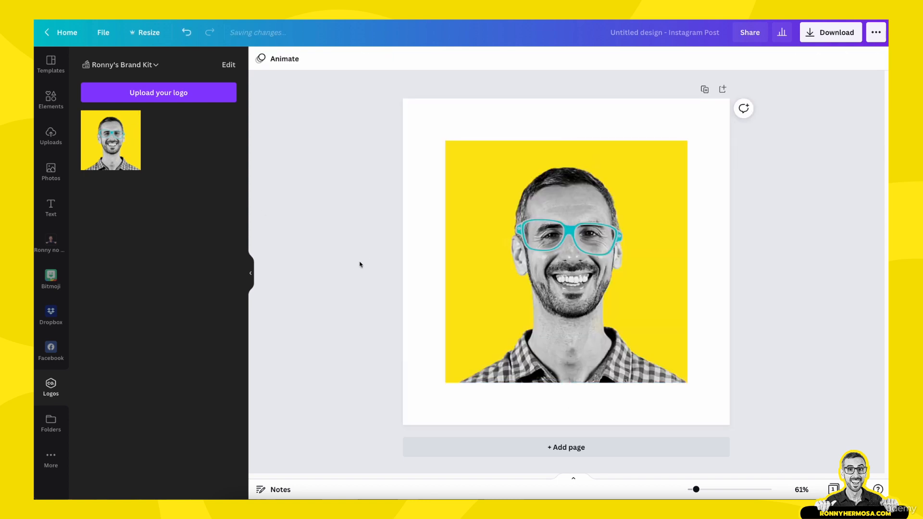
Step: Set the page background to the turquoise sampled from the glasses in the picture, #00C4CD
click(415, 266)
click(260, 59)
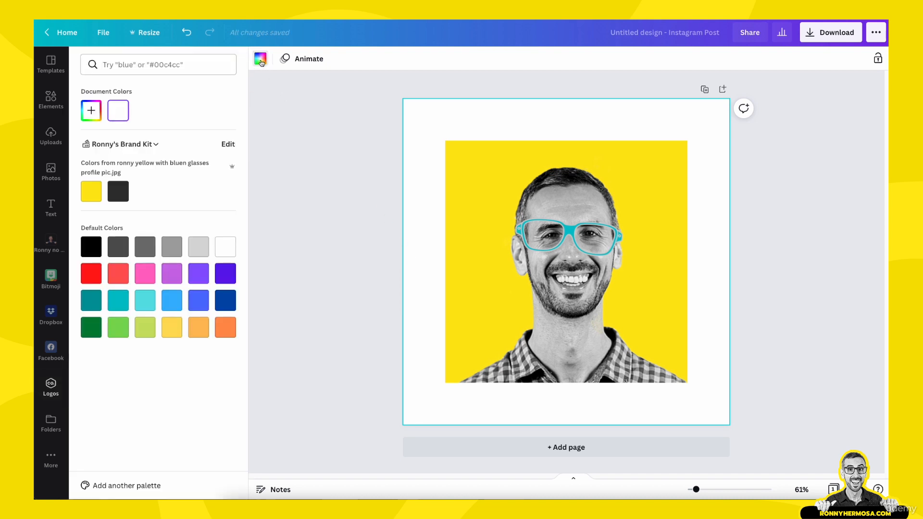
click(93, 113)
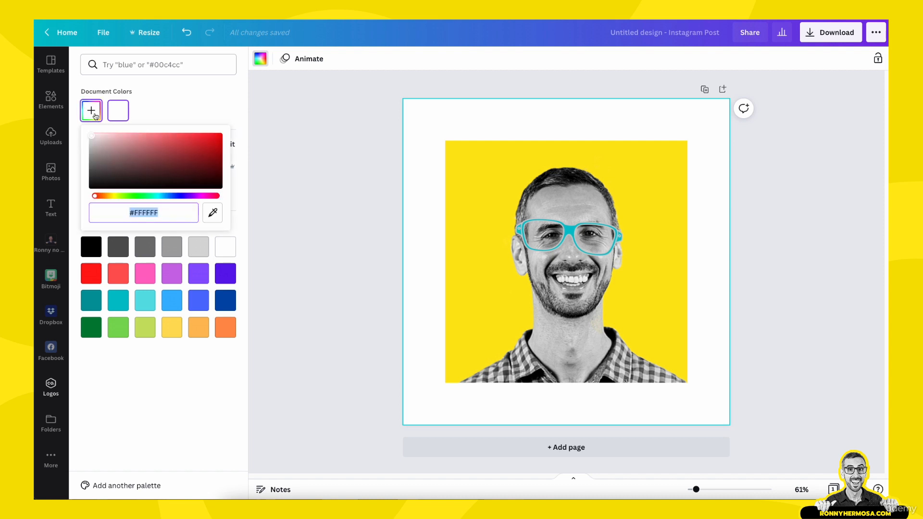
click(213, 212)
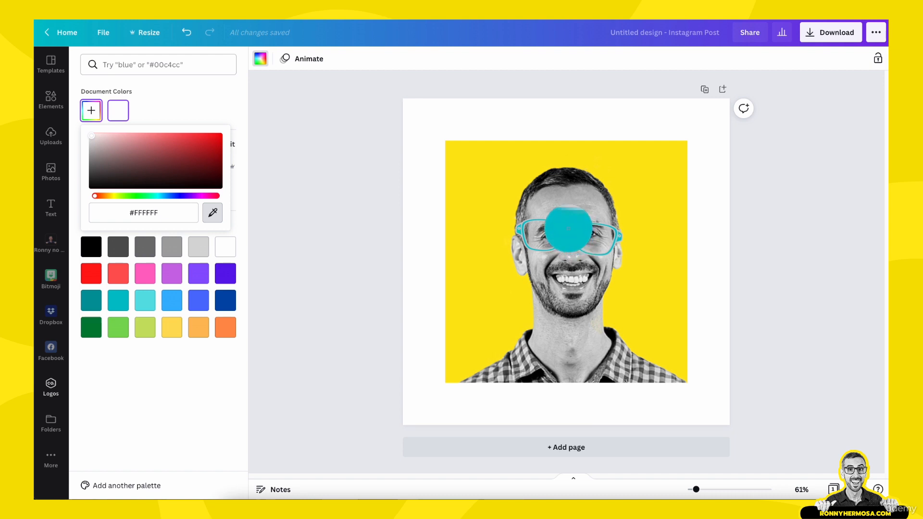
click(569, 230)
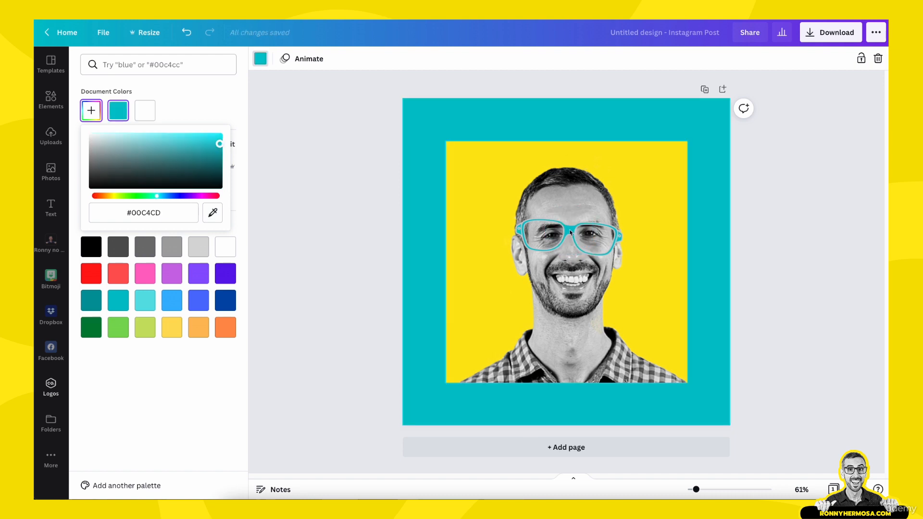
Step: Copy the background color's hex code #00C4CD to the clipboard
click(152, 215)
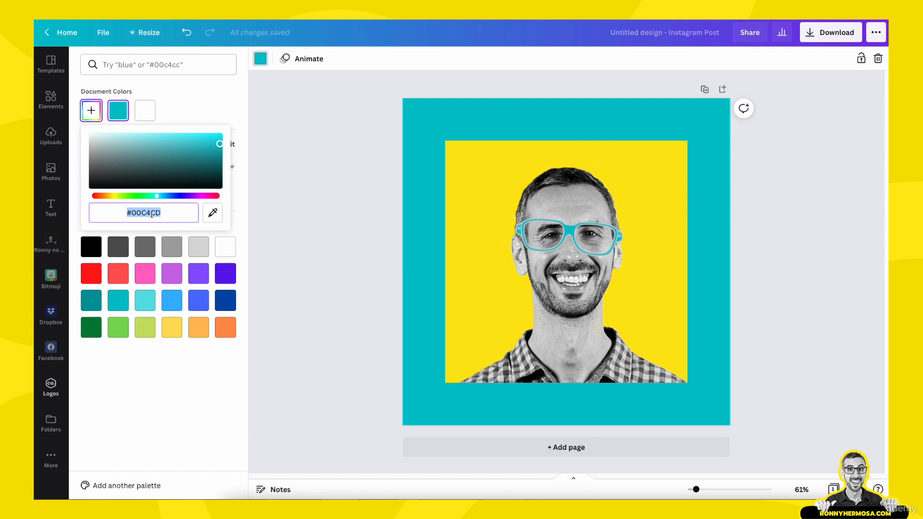
right_click(158, 215)
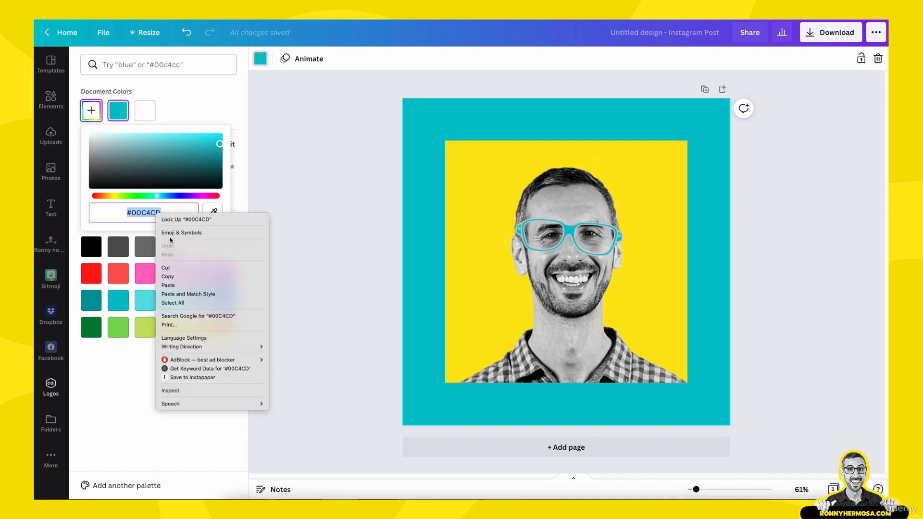
click(173, 278)
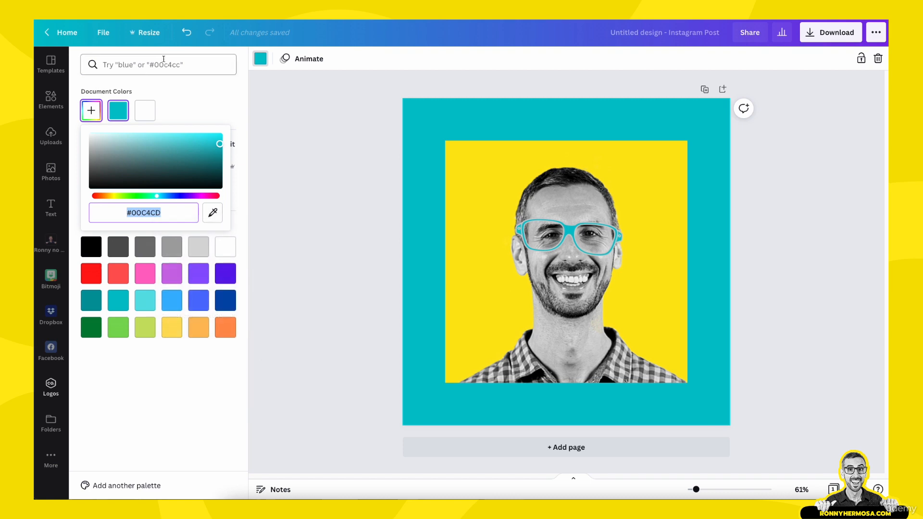
Step: Open the brand kit for editing from the background colors and add #00C4CD to the palette extracted from the logo
click(51, 387)
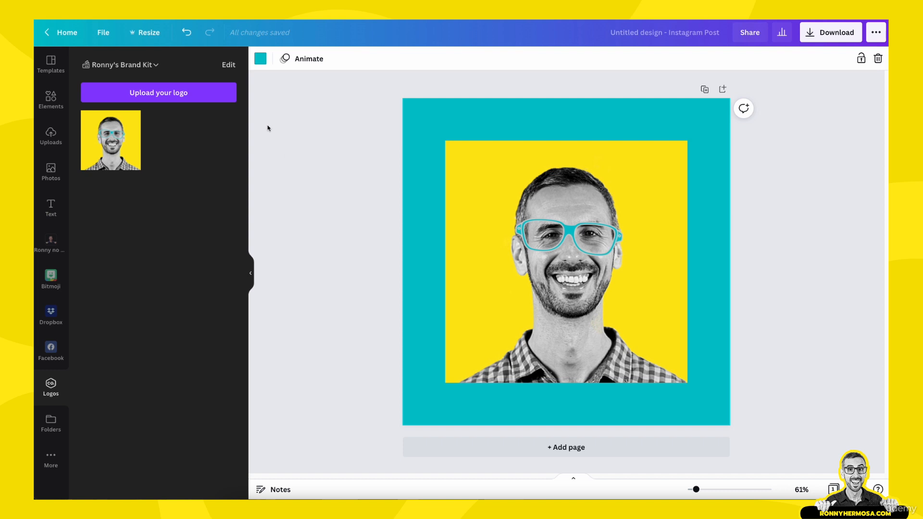
click(262, 63)
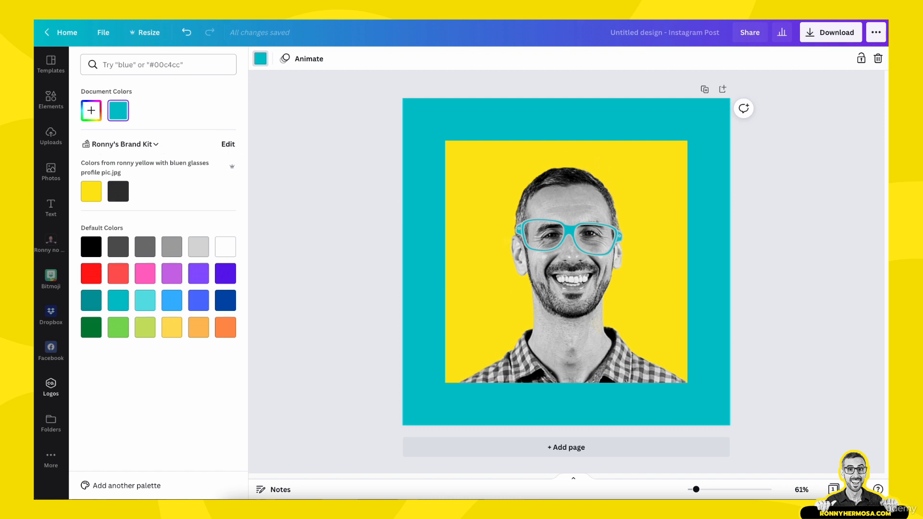
click(228, 143)
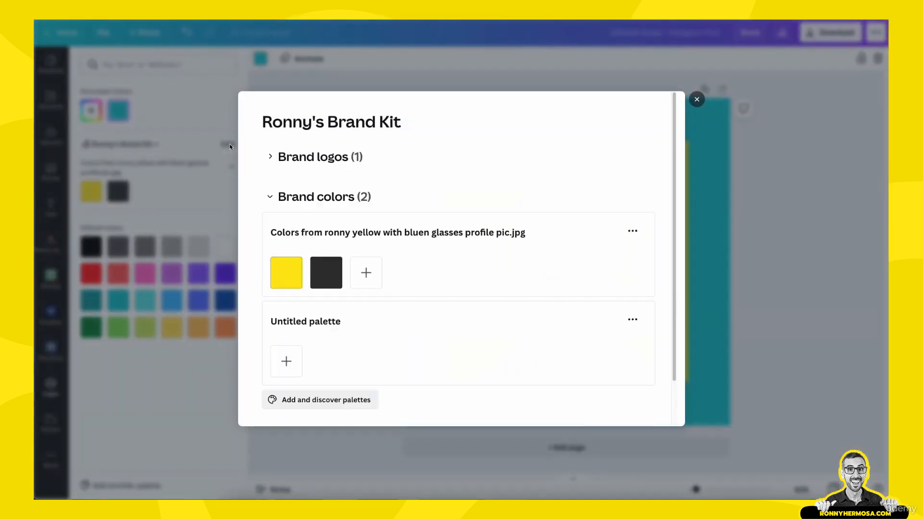
click(366, 277)
click(422, 388)
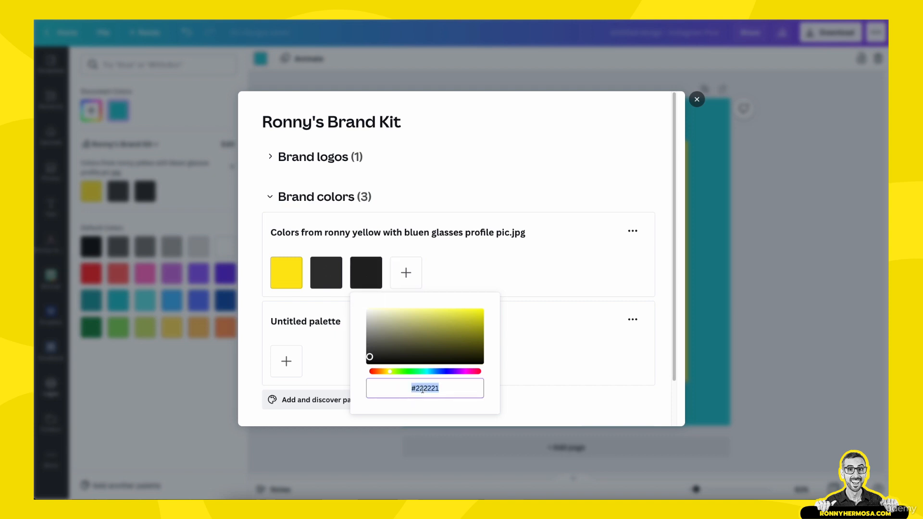
key(ctrl+v)
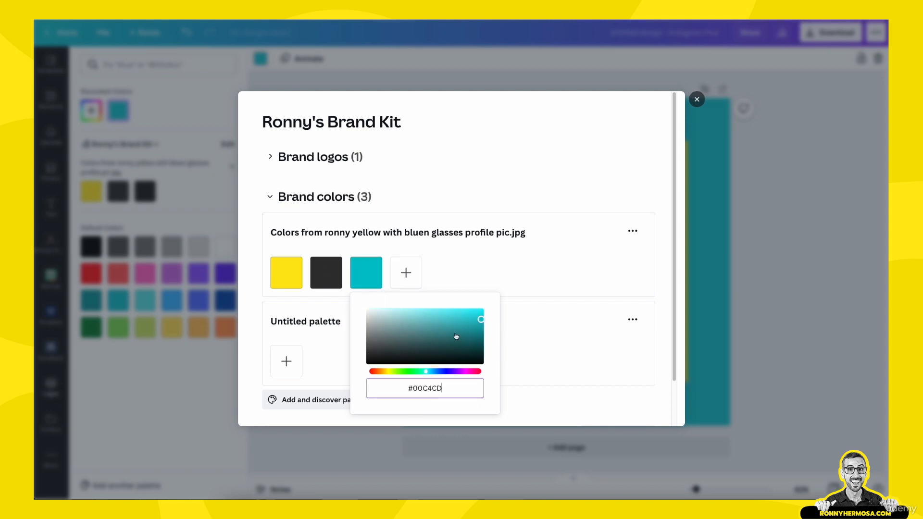
click(505, 263)
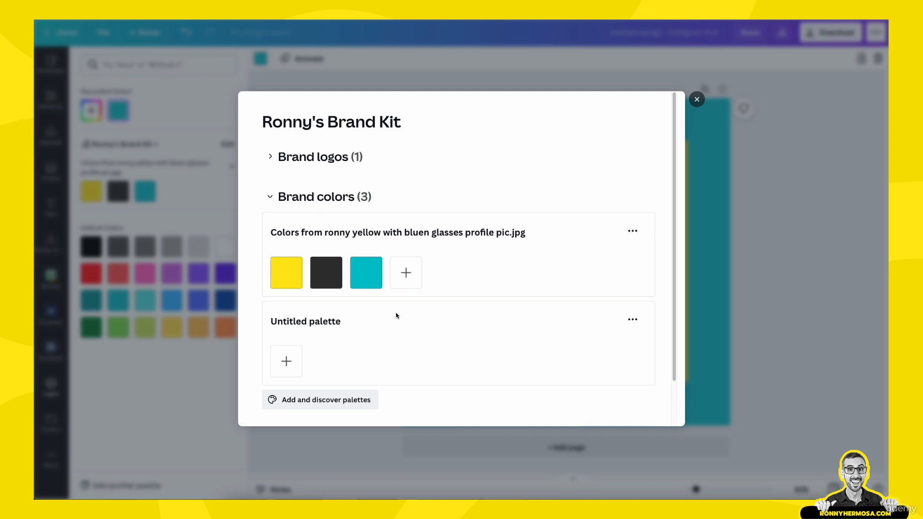
Step: Rename the palette containing yellow, dark grey and turquoise as "primary"
click(390, 233)
text(primary)
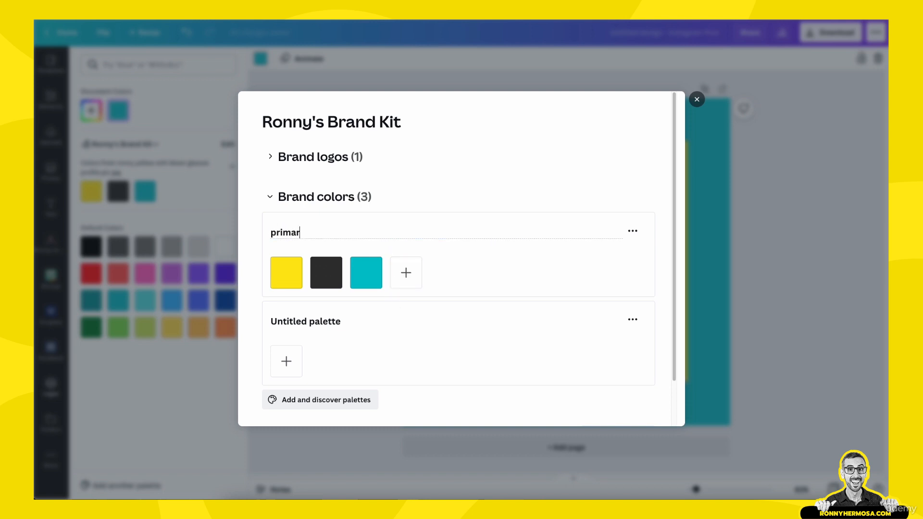
key(Return)
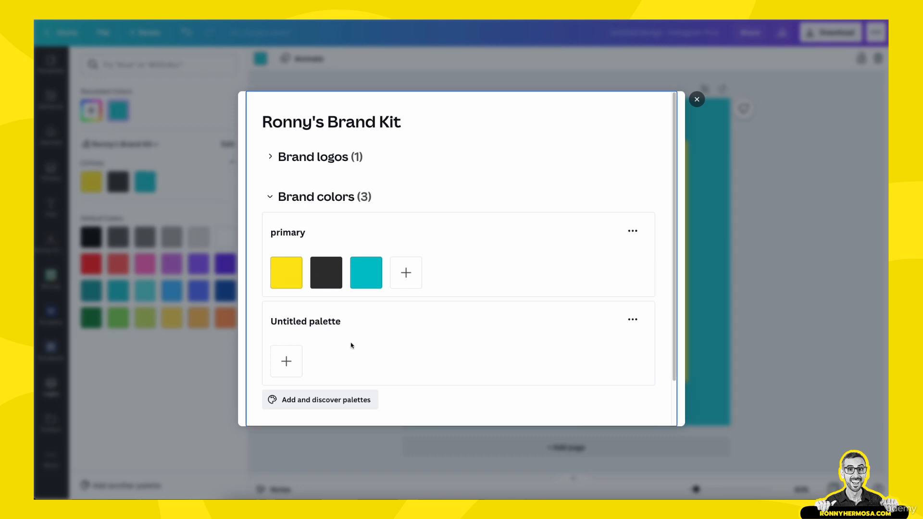
Step: Add white, #FFFFFF, as the first color of the untitled palette
click(287, 361)
drag(294, 279, 284, 228)
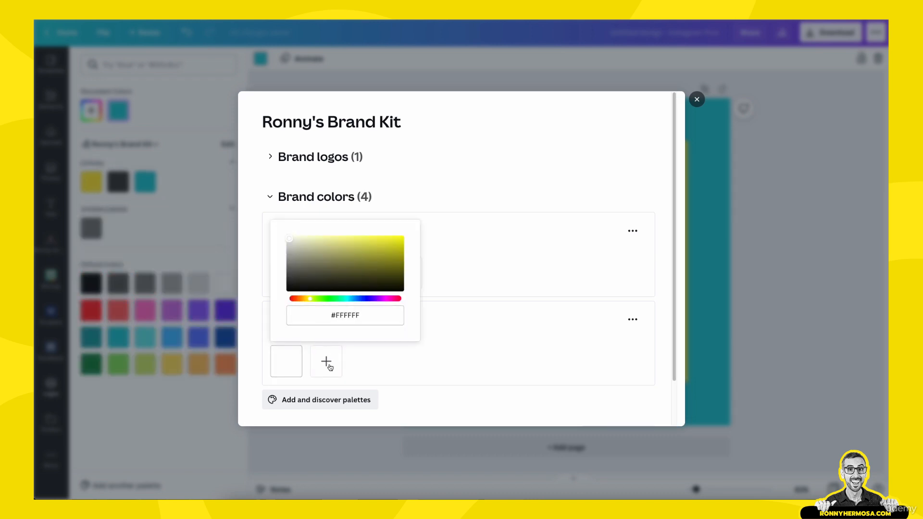
Step: Add black and a light grey to the untitled palette after white, and rename the palette "neutral"
click(326, 362)
click(375, 264)
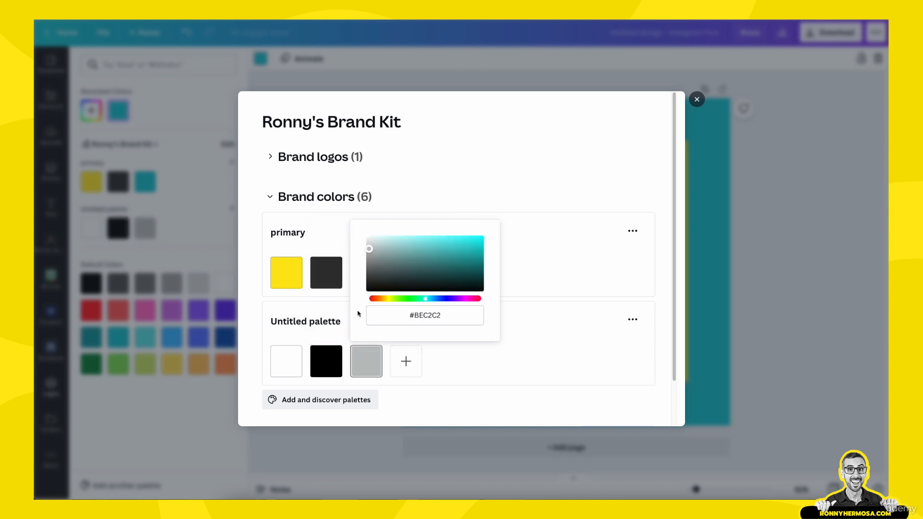
drag(378, 255, 369, 241)
click(452, 376)
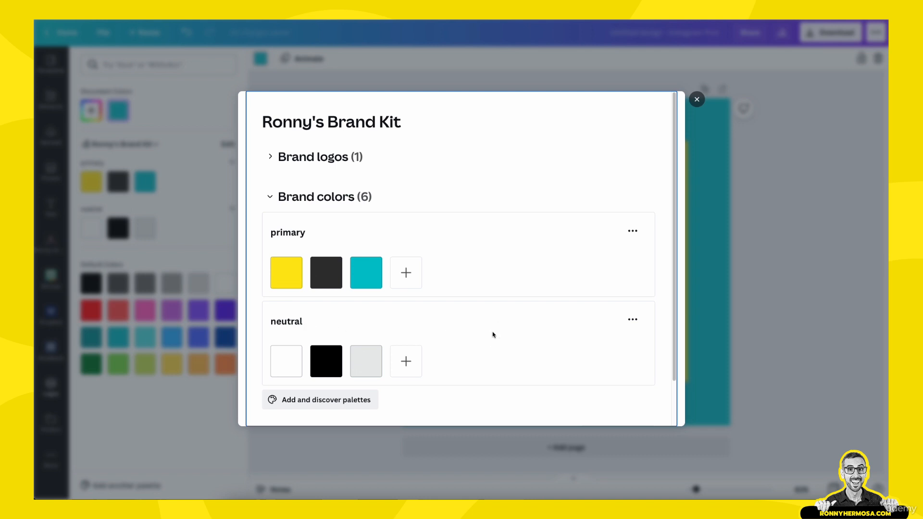
Step: Try to add a fourth color to the untitled palette in the free account's brand kit, and dismiss the Canva Pro offer
scroll(493, 335, down, 1)
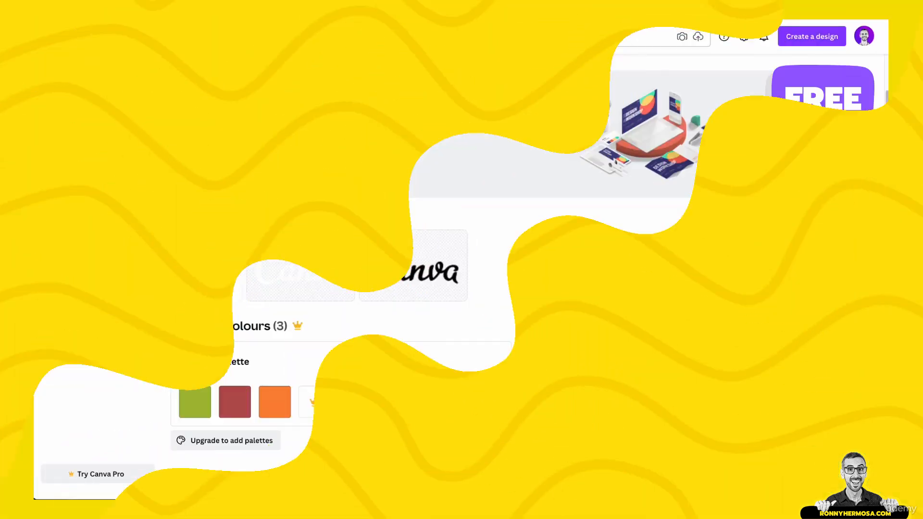
scroll(468, 395, down, 1)
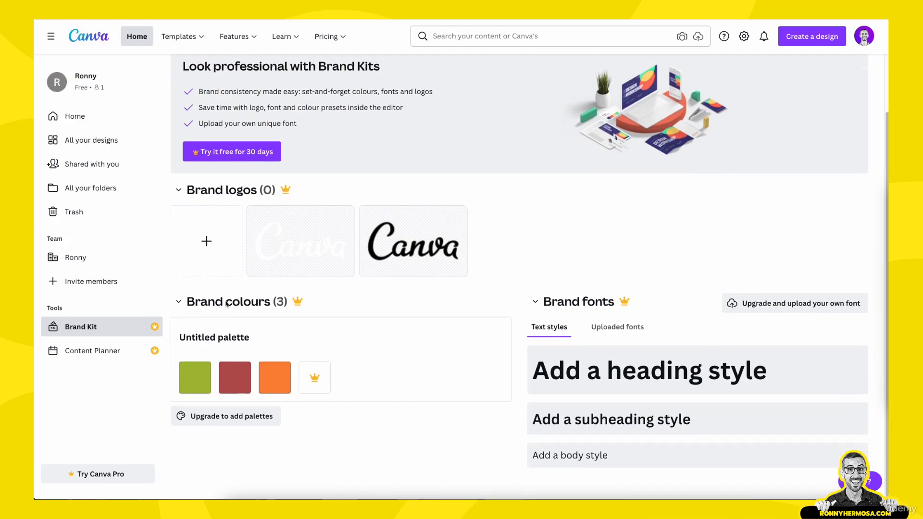
click(316, 379)
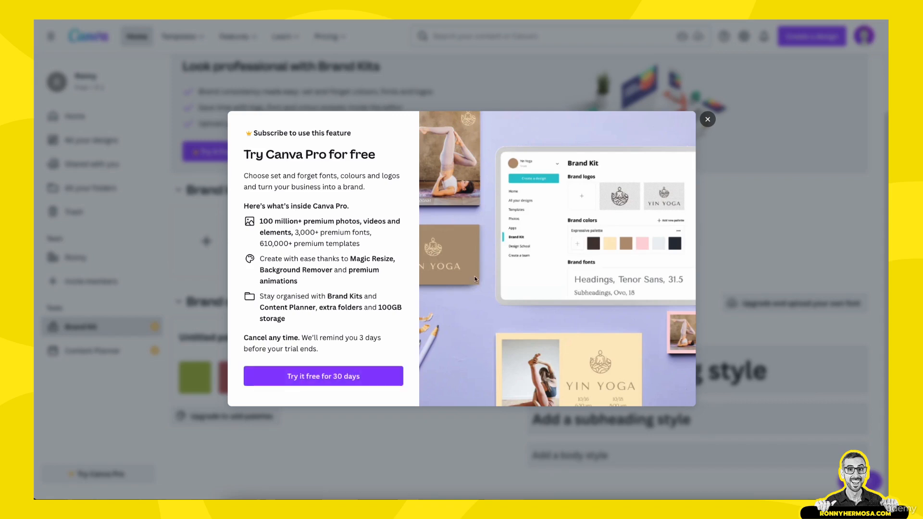
click(708, 119)
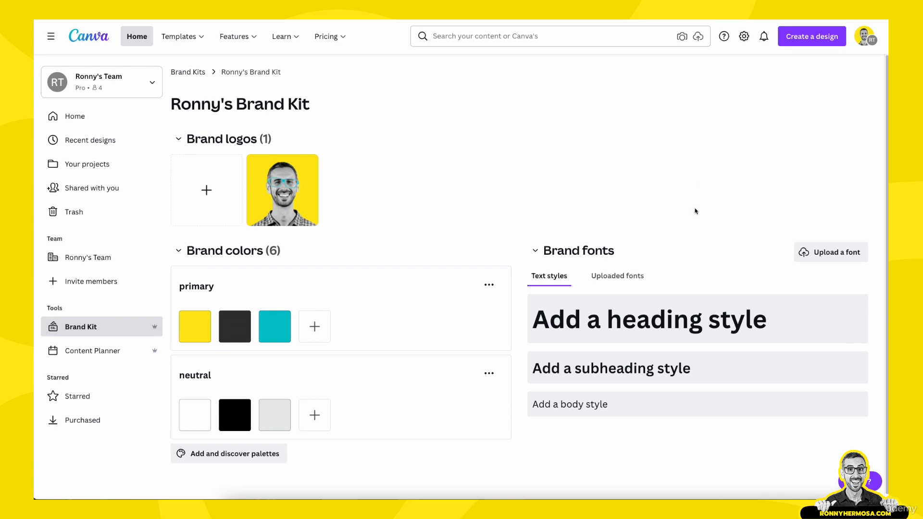
Step: Set the brand heading style to the Prompt Black font at size 56
click(622, 326)
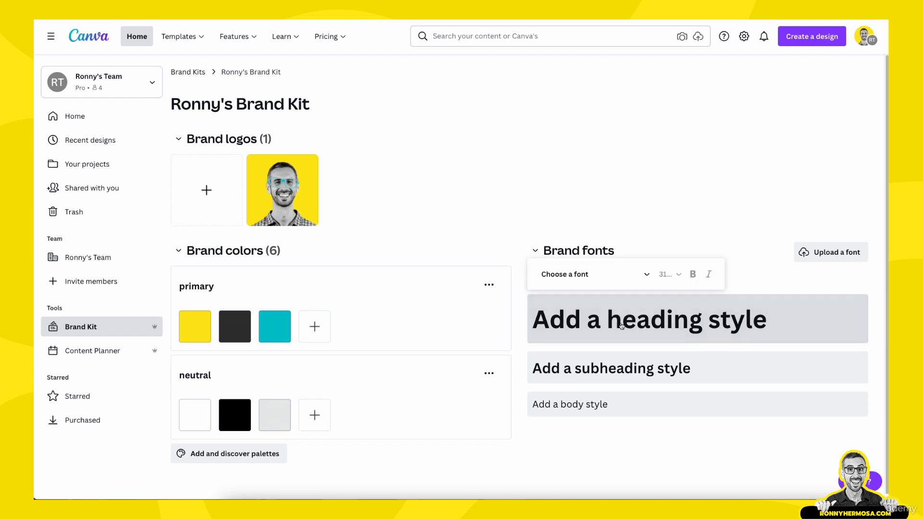
click(575, 278)
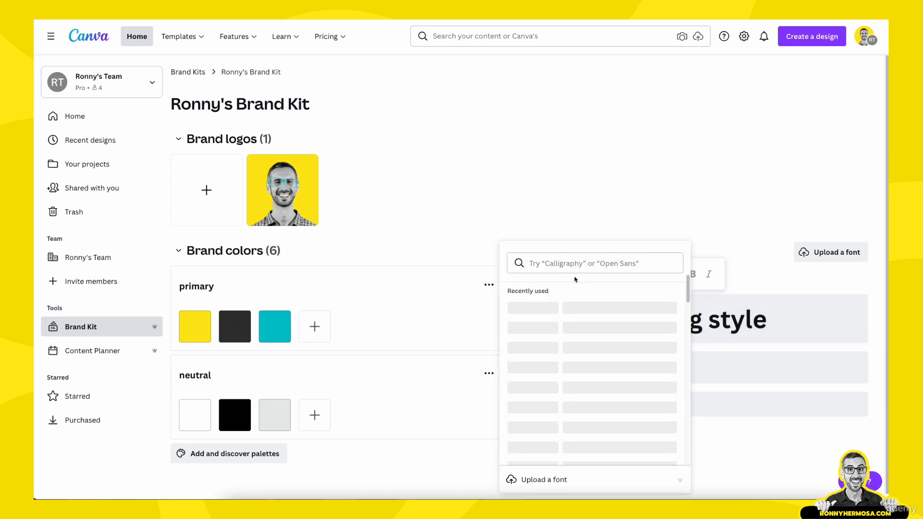
click(707, 232)
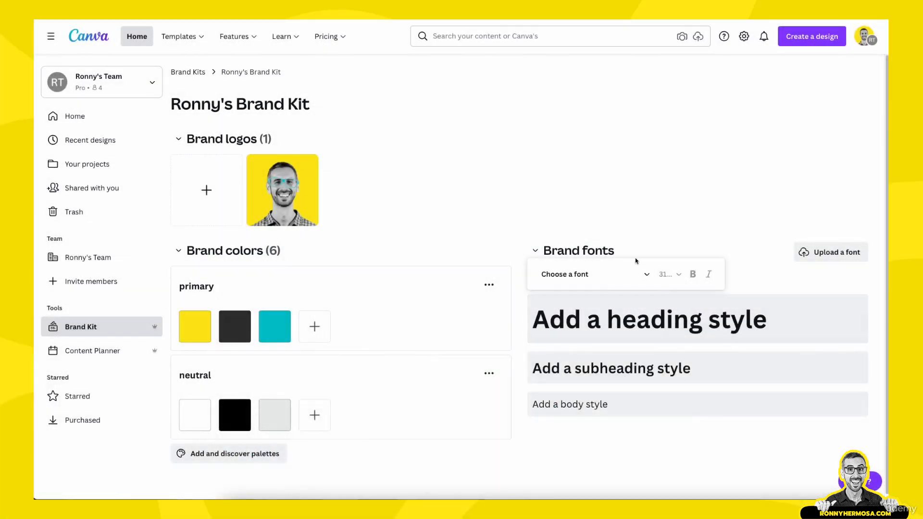
click(647, 272)
click(584, 309)
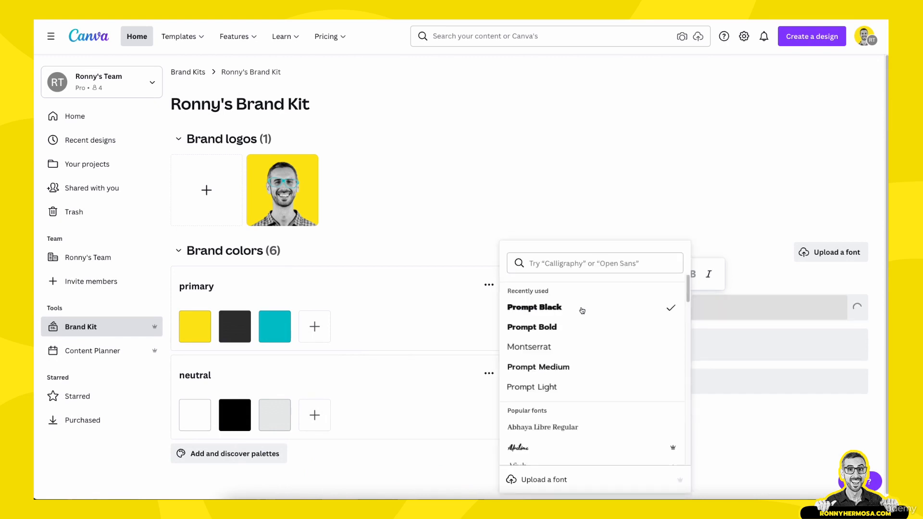
click(703, 260)
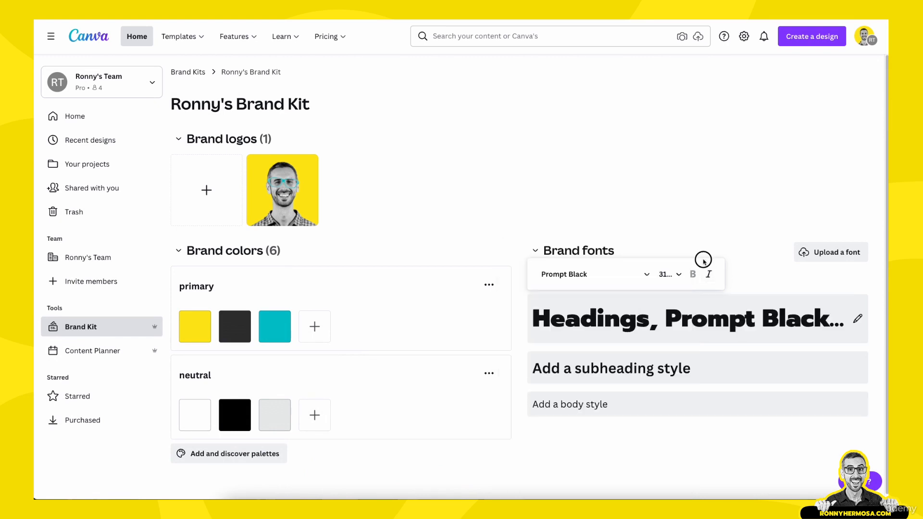
click(666, 275)
text(48)
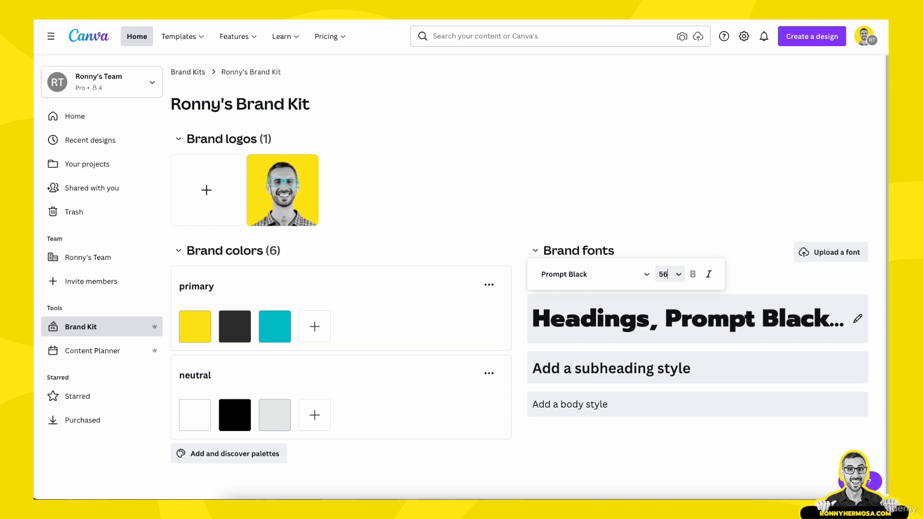
key(Return)
Step: Set the brand subheading style's font to Prompt Light
click(594, 341)
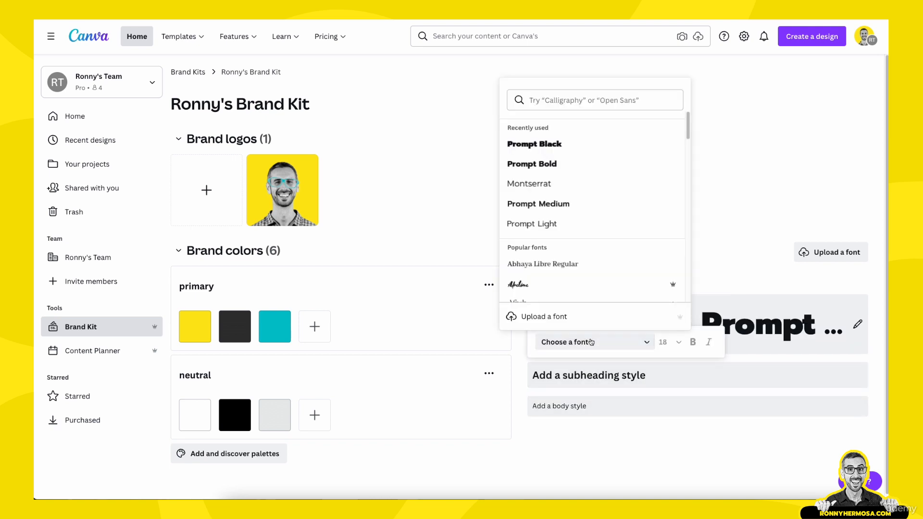
click(584, 232)
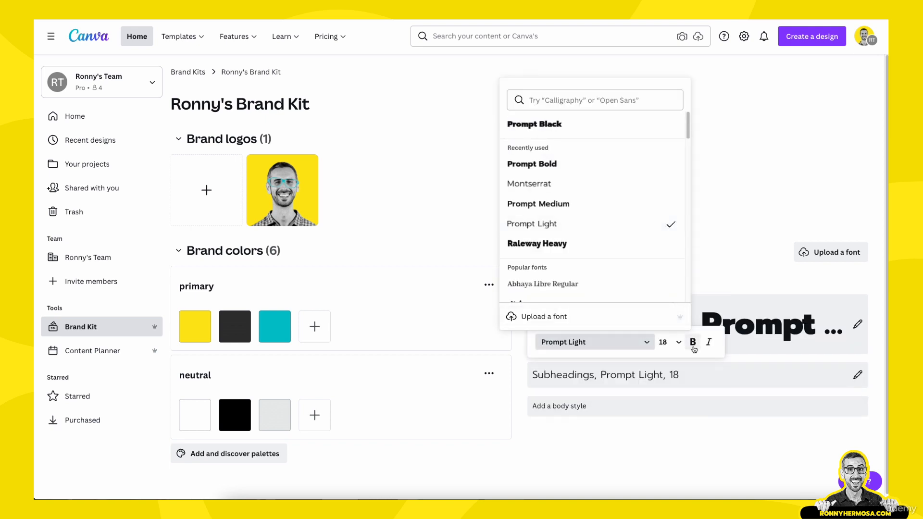
click(721, 261)
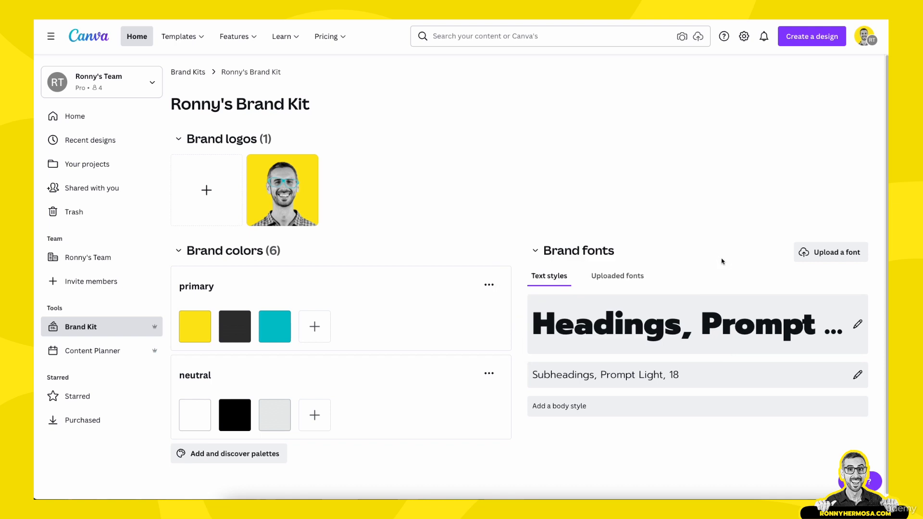
Step: Set the brand body style's font to Montserrat
click(635, 406)
click(575, 238)
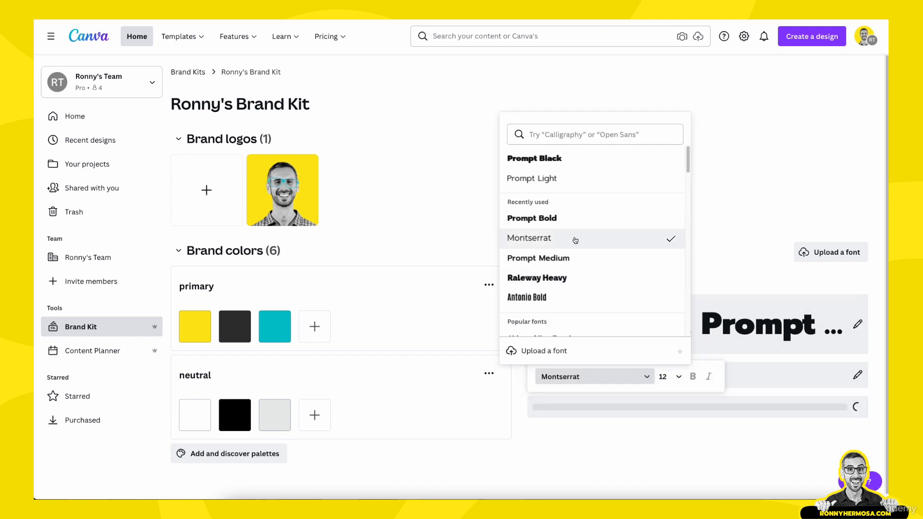
click(779, 204)
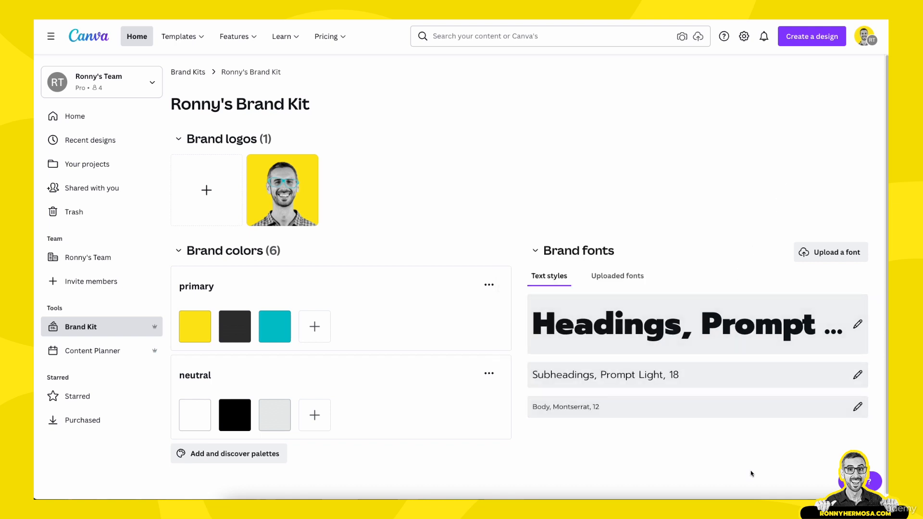
Step: Set the Prompt Light subheading style's size to 32
click(674, 373)
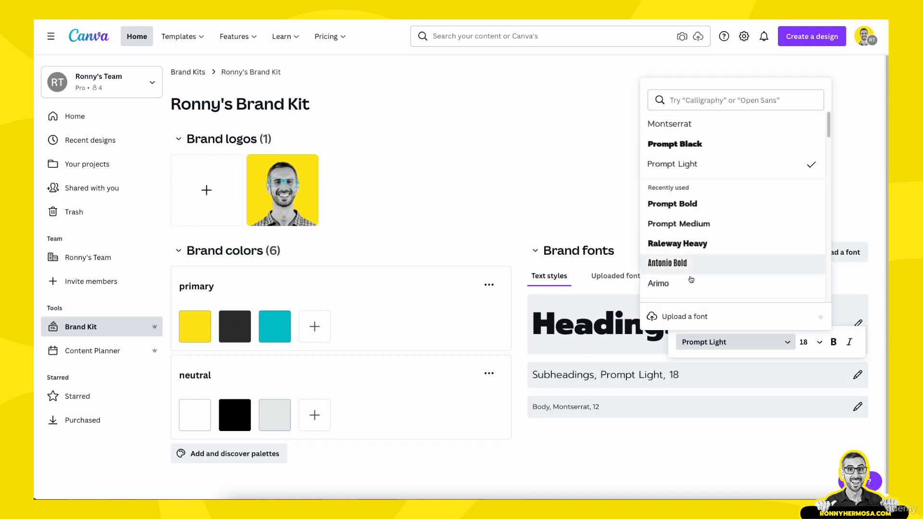
click(819, 342)
scroll(807, 305, down, 1)
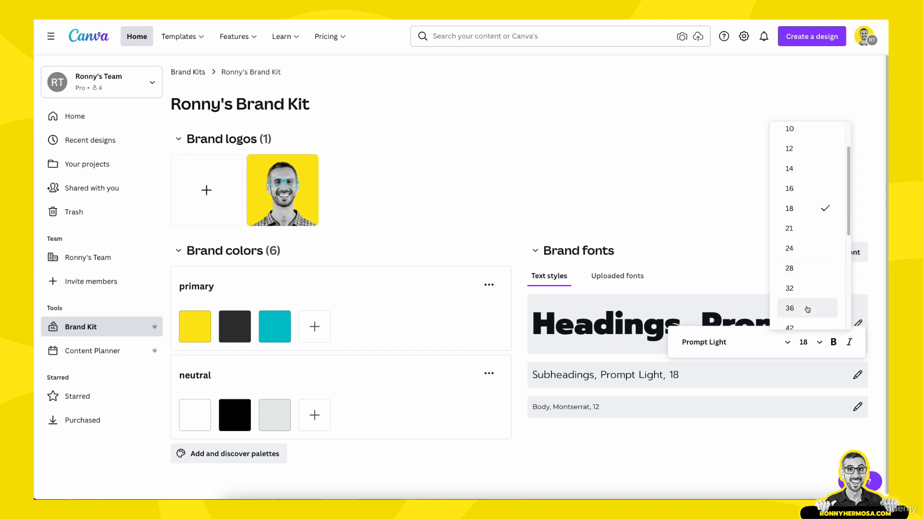
click(804, 288)
click(779, 462)
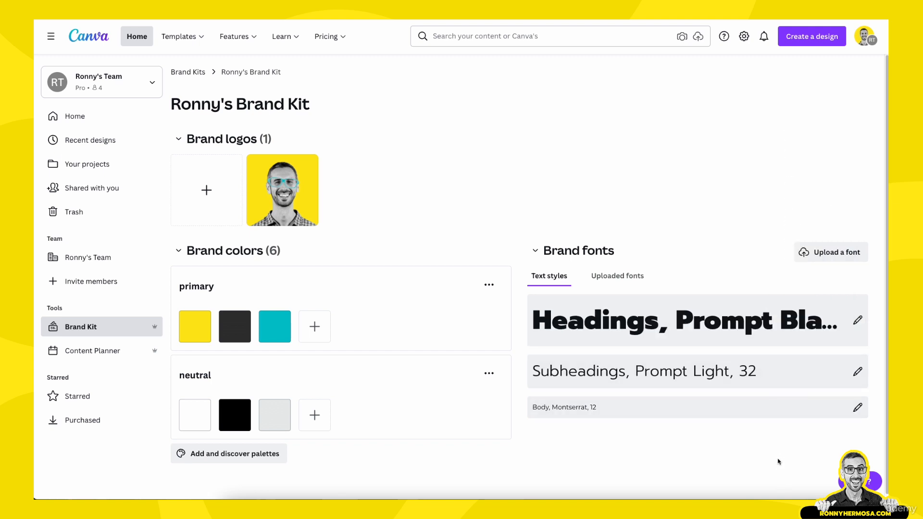
Step: Set the Montserrat body style's size to 16
click(857, 407)
click(807, 275)
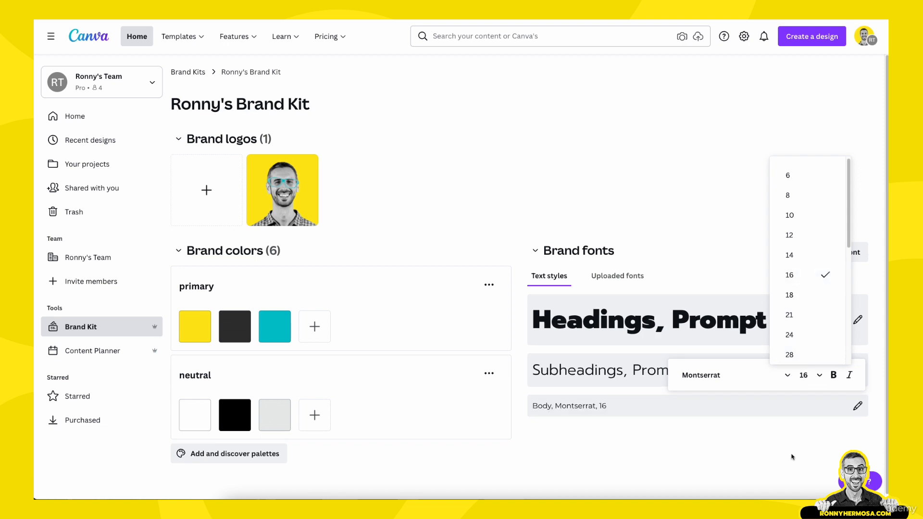
click(792, 461)
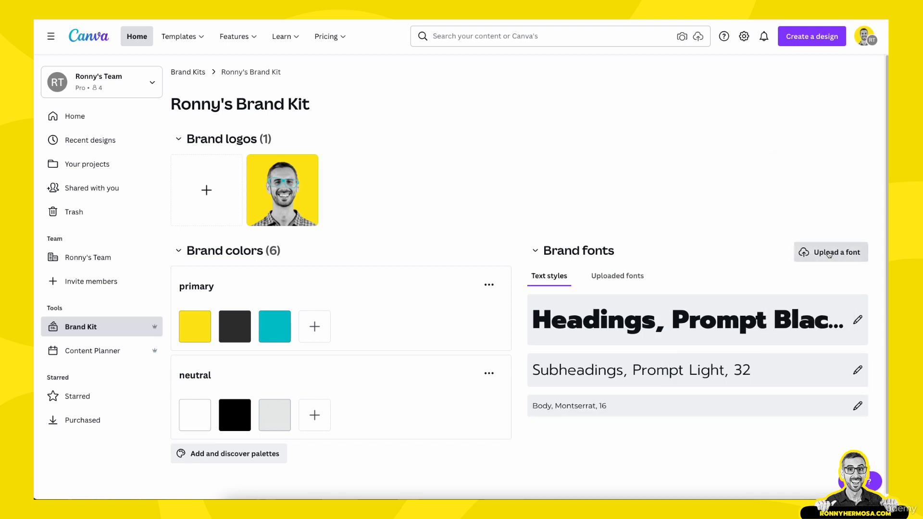
Step: Upload the custom font ArchitectsDaughter-Regular.ttf to the brand kit, confirm the usage rights, and return to the text styles
click(828, 253)
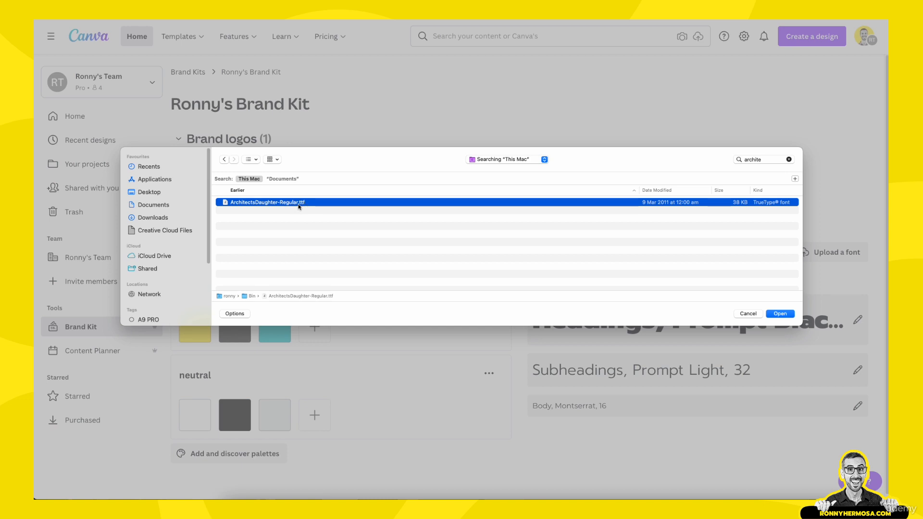
click(784, 315)
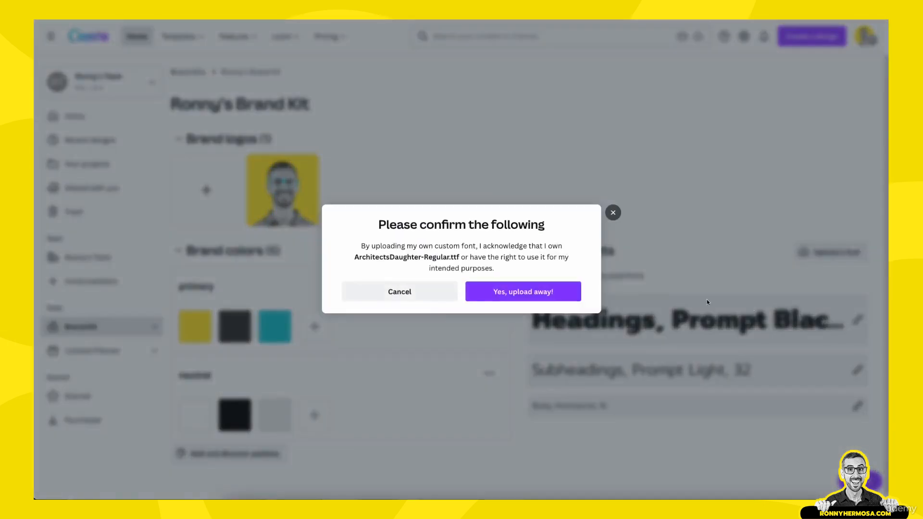
click(562, 295)
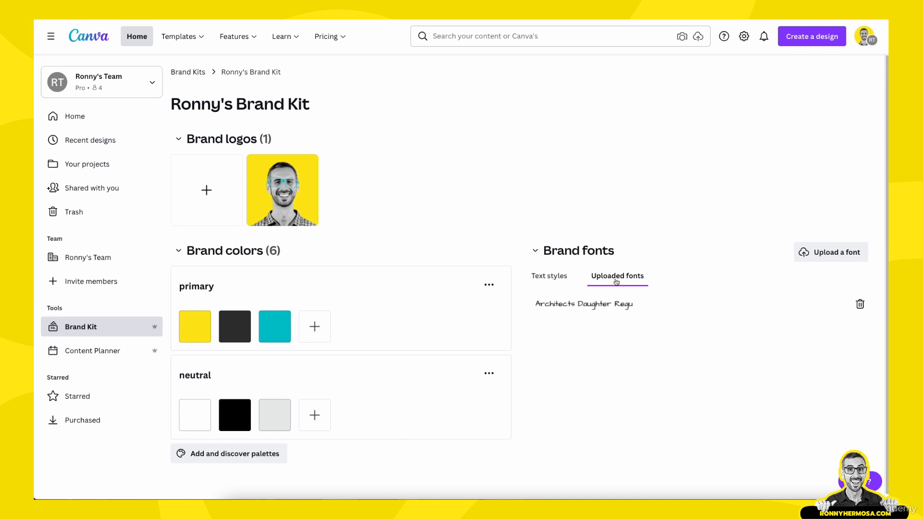
click(549, 275)
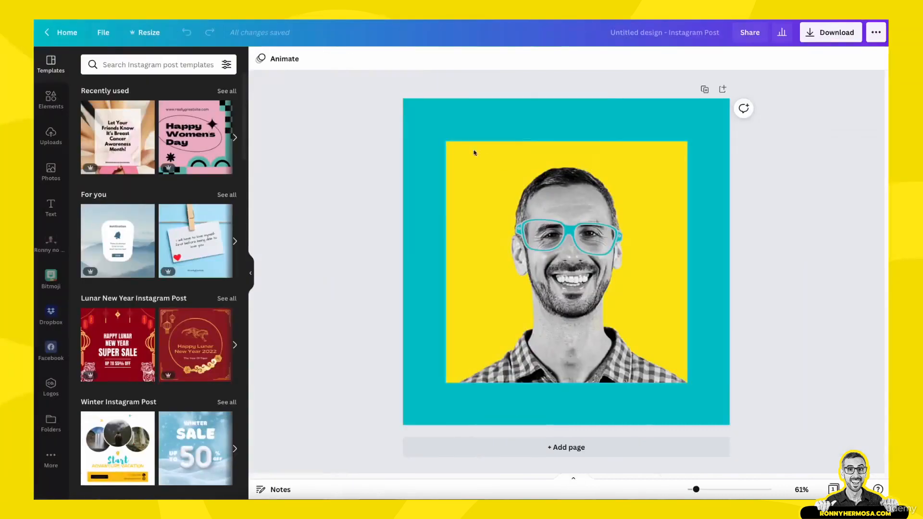
Step: View the brand kit's palettes for the Instagram post's background and its brand text styles in the design editor
click(423, 143)
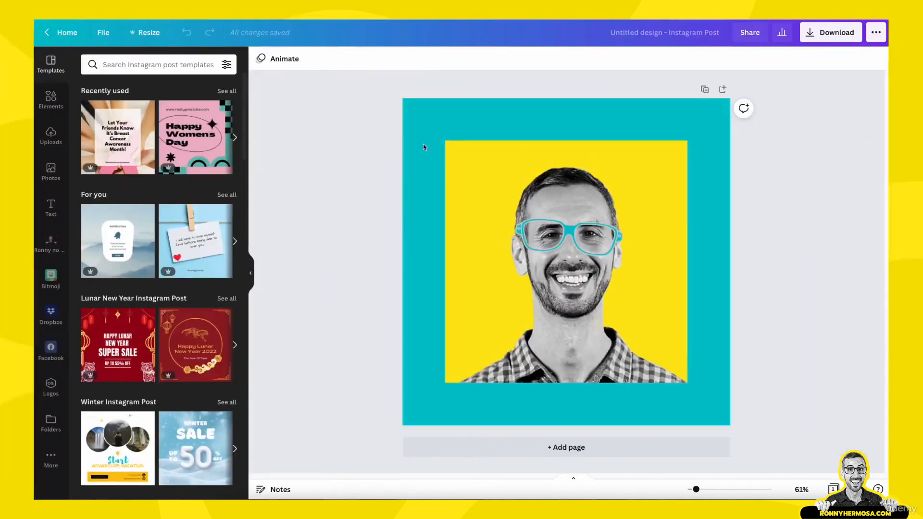
click(260, 59)
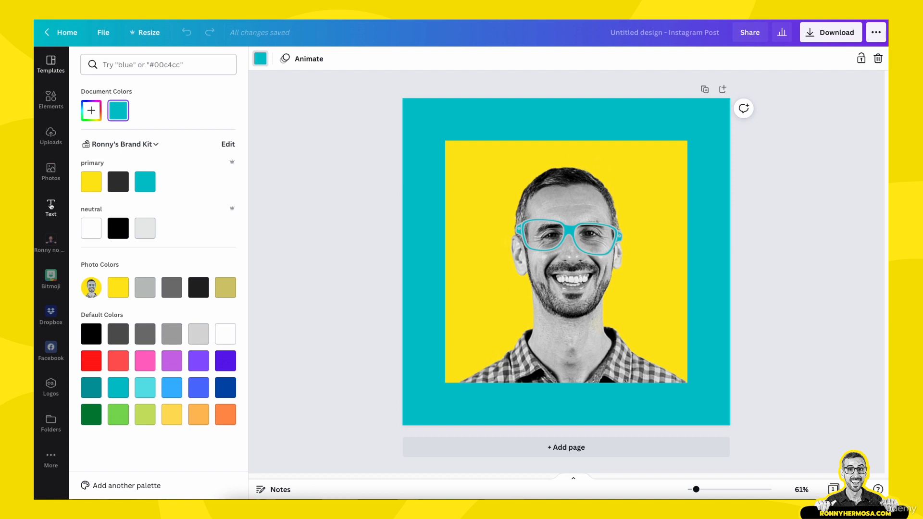
click(50, 207)
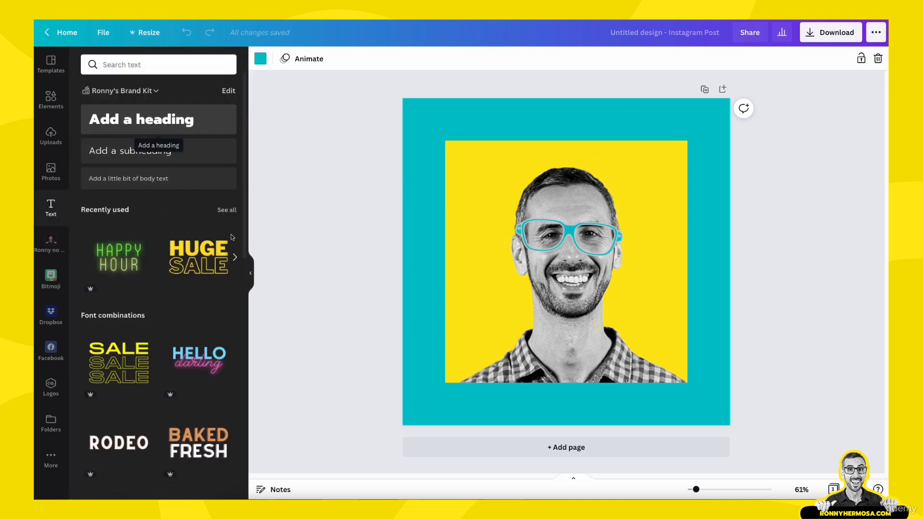
Step: Add a blank second page to the Instagram post and insert a heading in the brand heading style
click(452, 450)
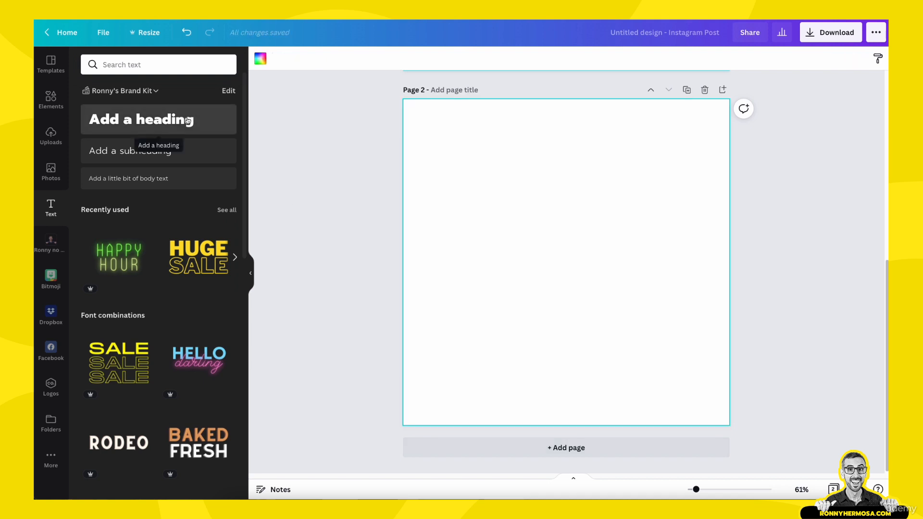
click(153, 122)
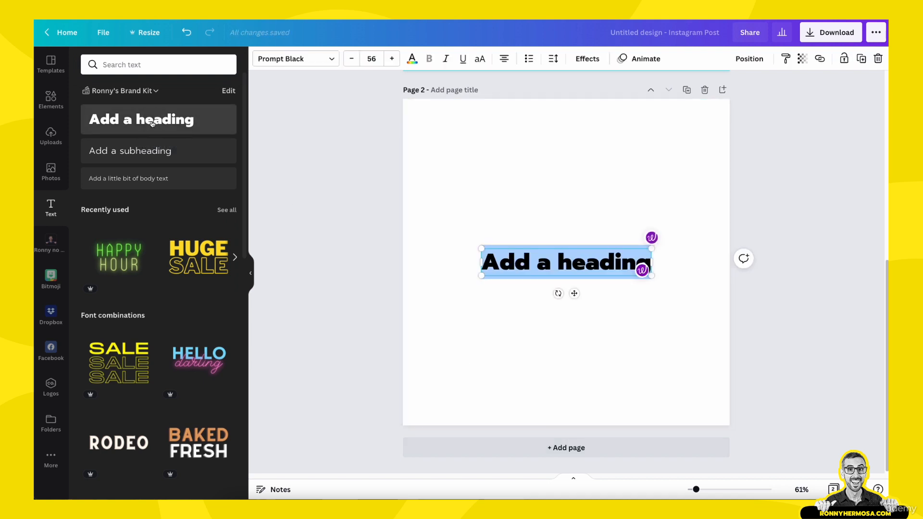
click(477, 263)
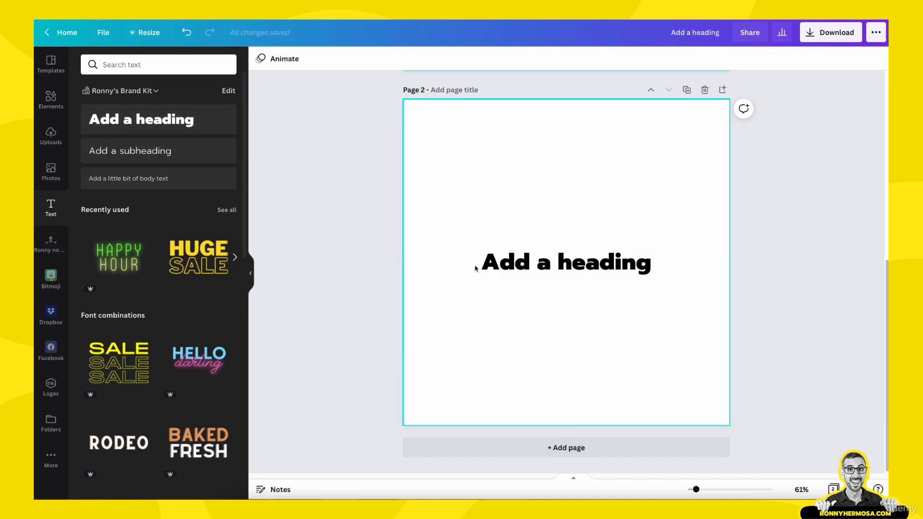
Step: Change the font of the heading on page 2 to the uploaded Architects Daughter font
click(499, 267)
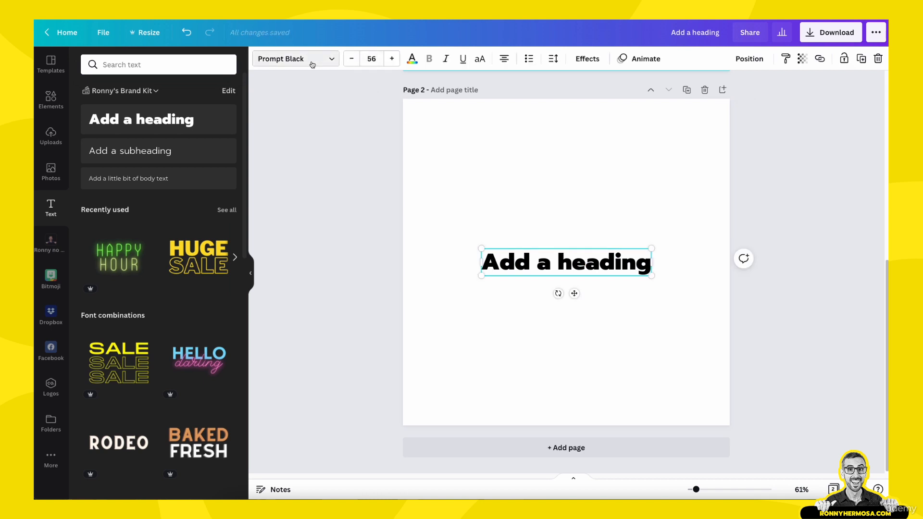
click(455, 297)
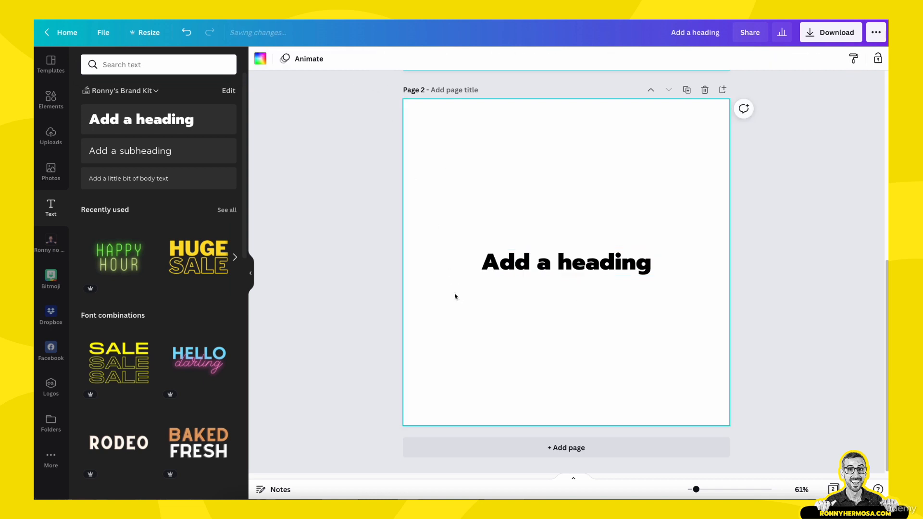
click(492, 274)
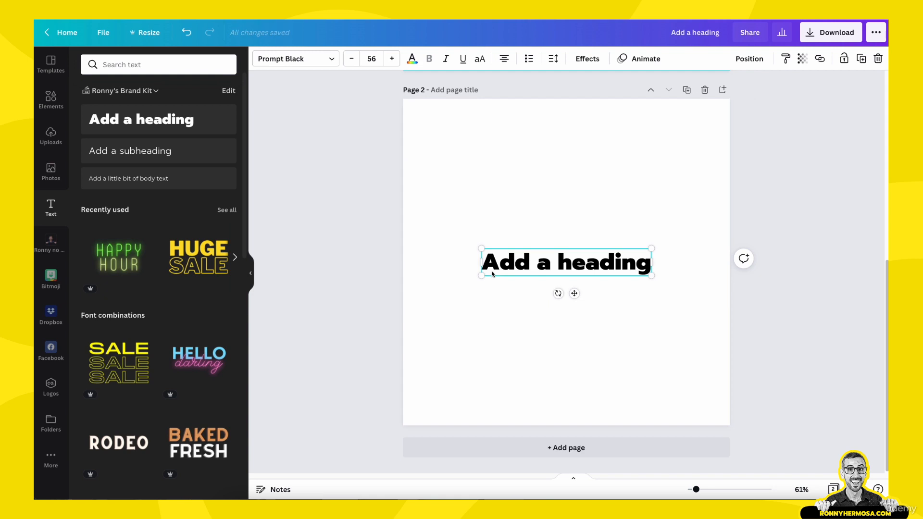
click(332, 59)
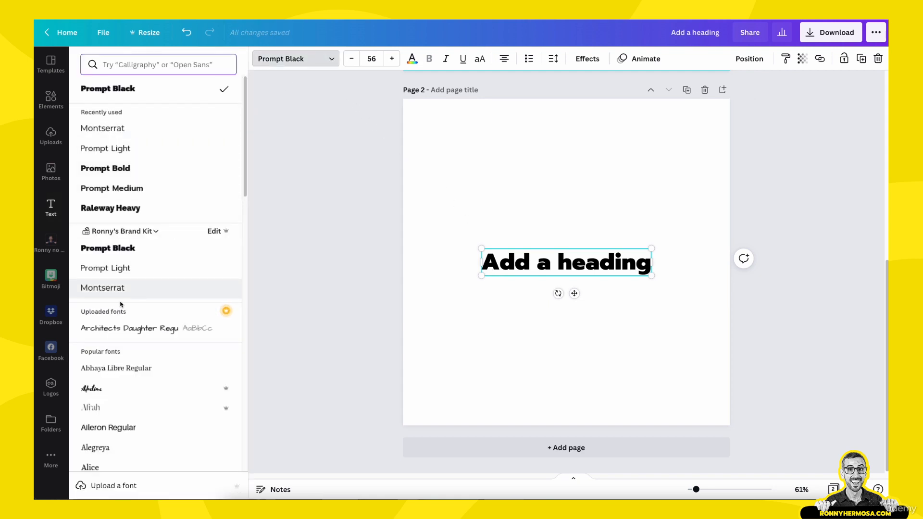
click(98, 332)
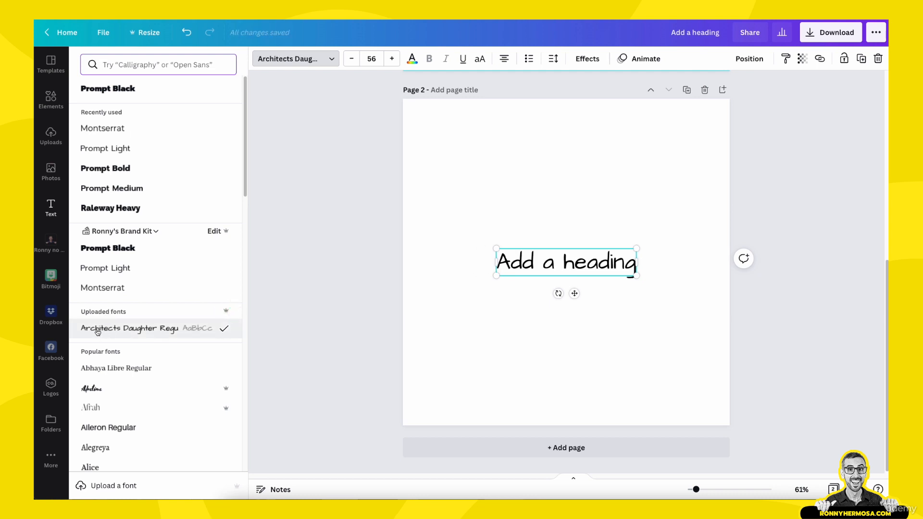
click(457, 340)
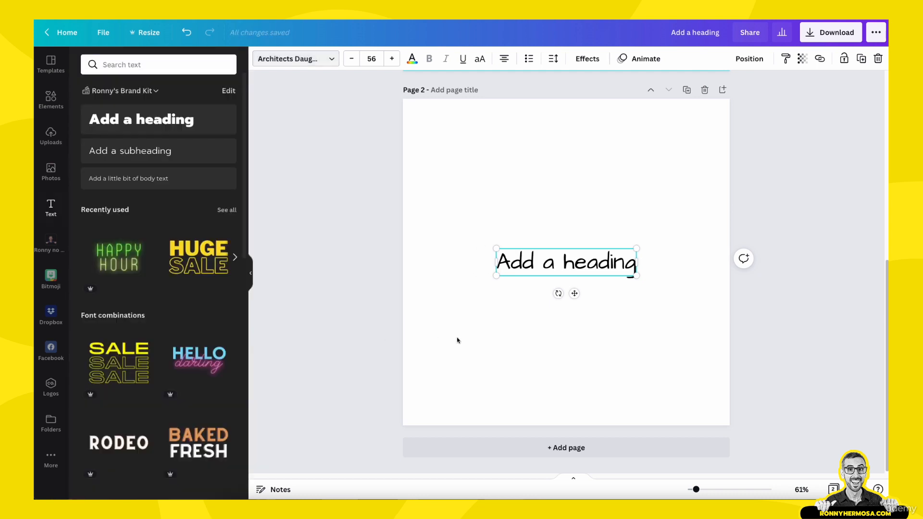
click(457, 341)
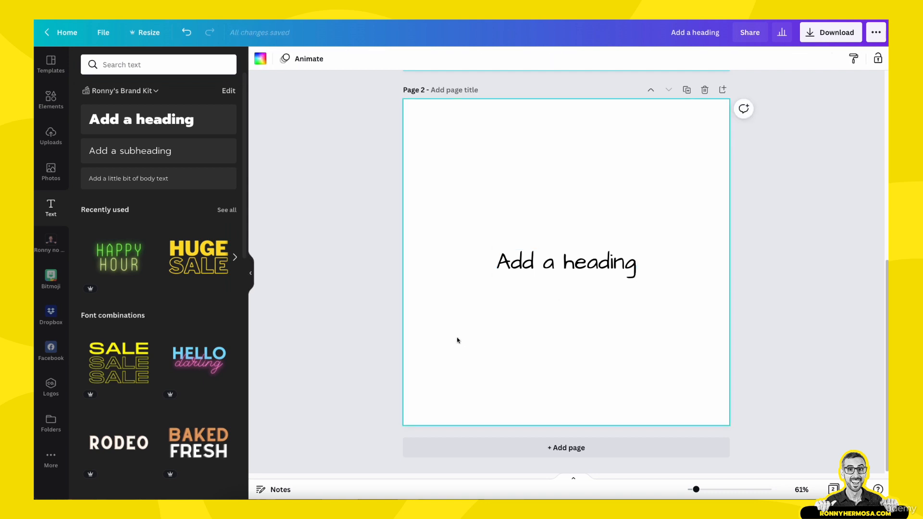